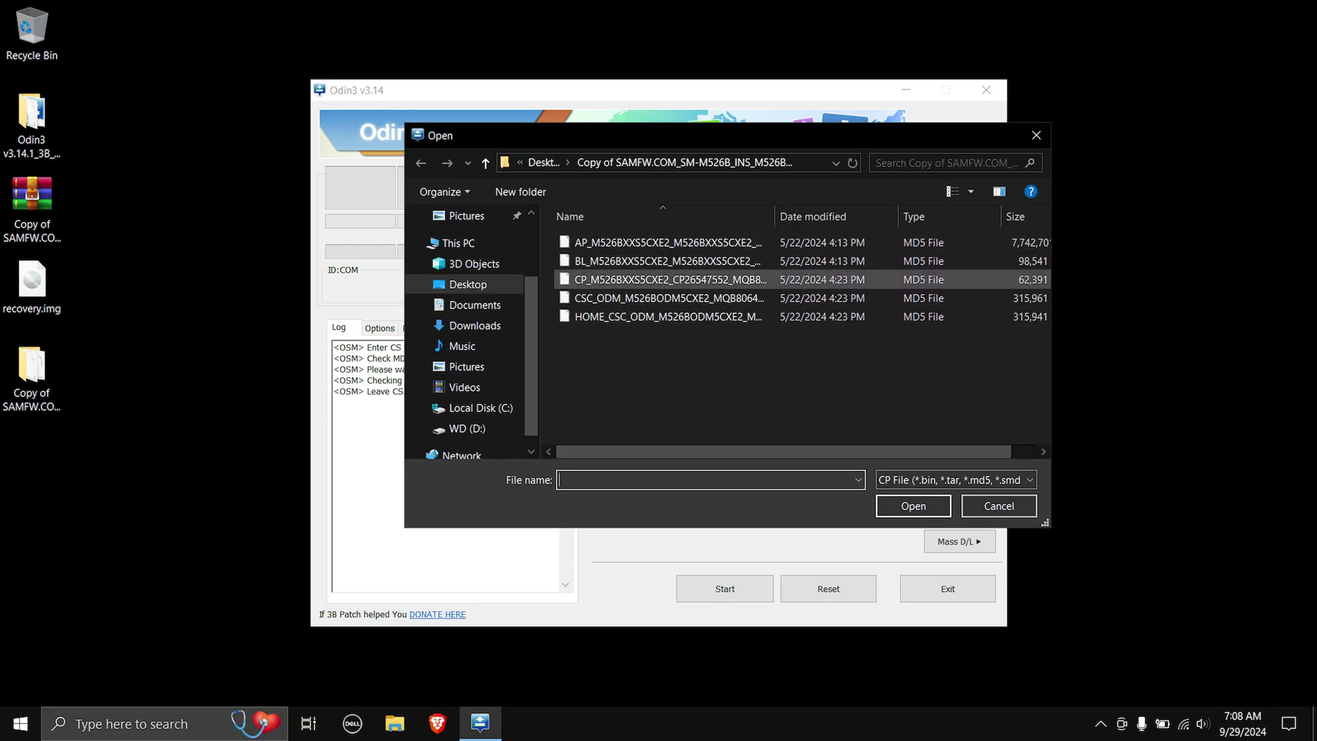
- Load the CP_, CSC_ODM and AP firmware files into their Odin3 slots
double_click(670, 279)
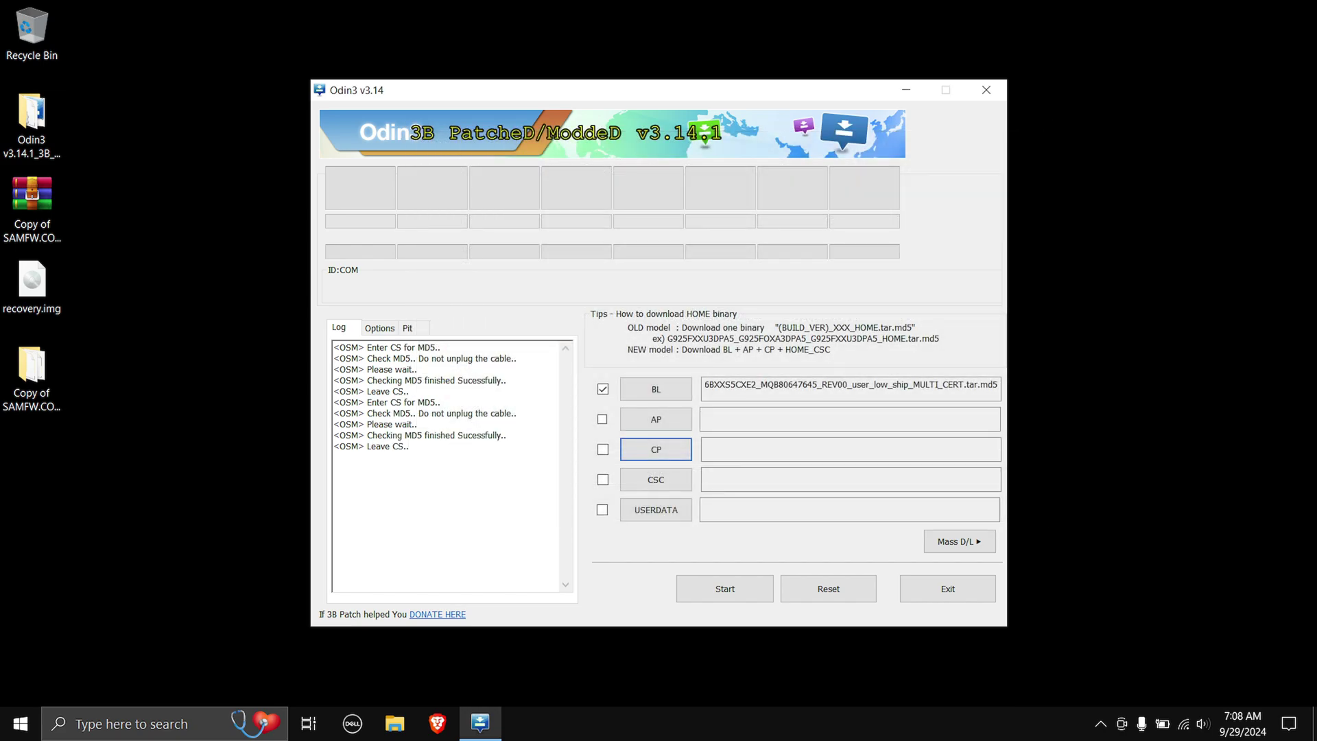
left_click(656, 480)
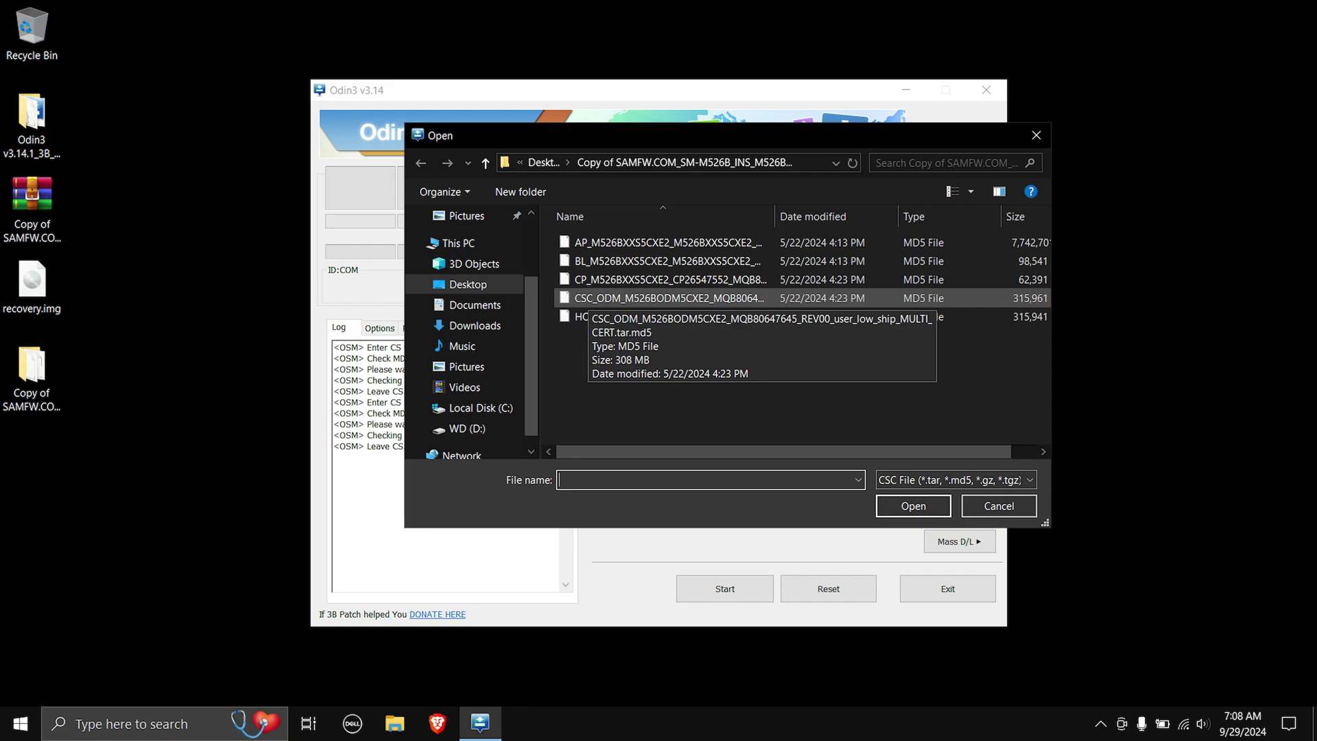
double_click(590, 298)
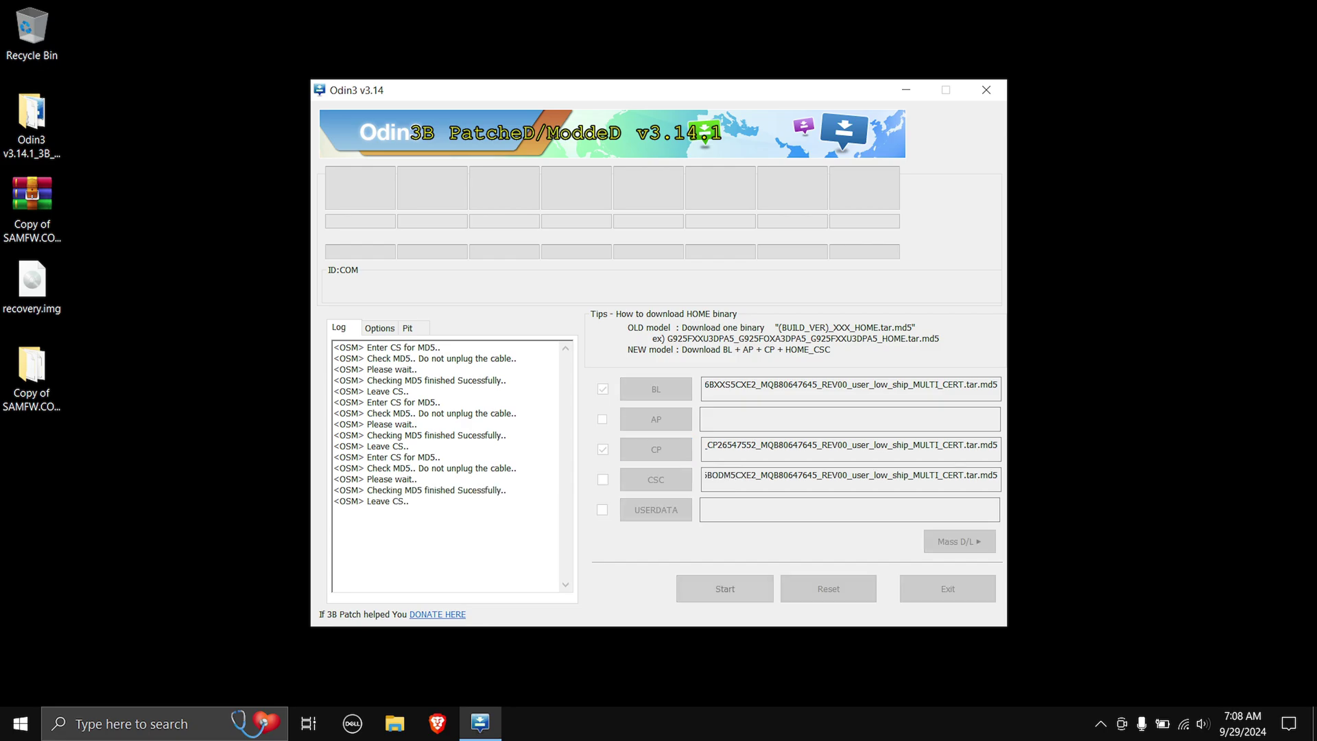
left_click(656, 419)
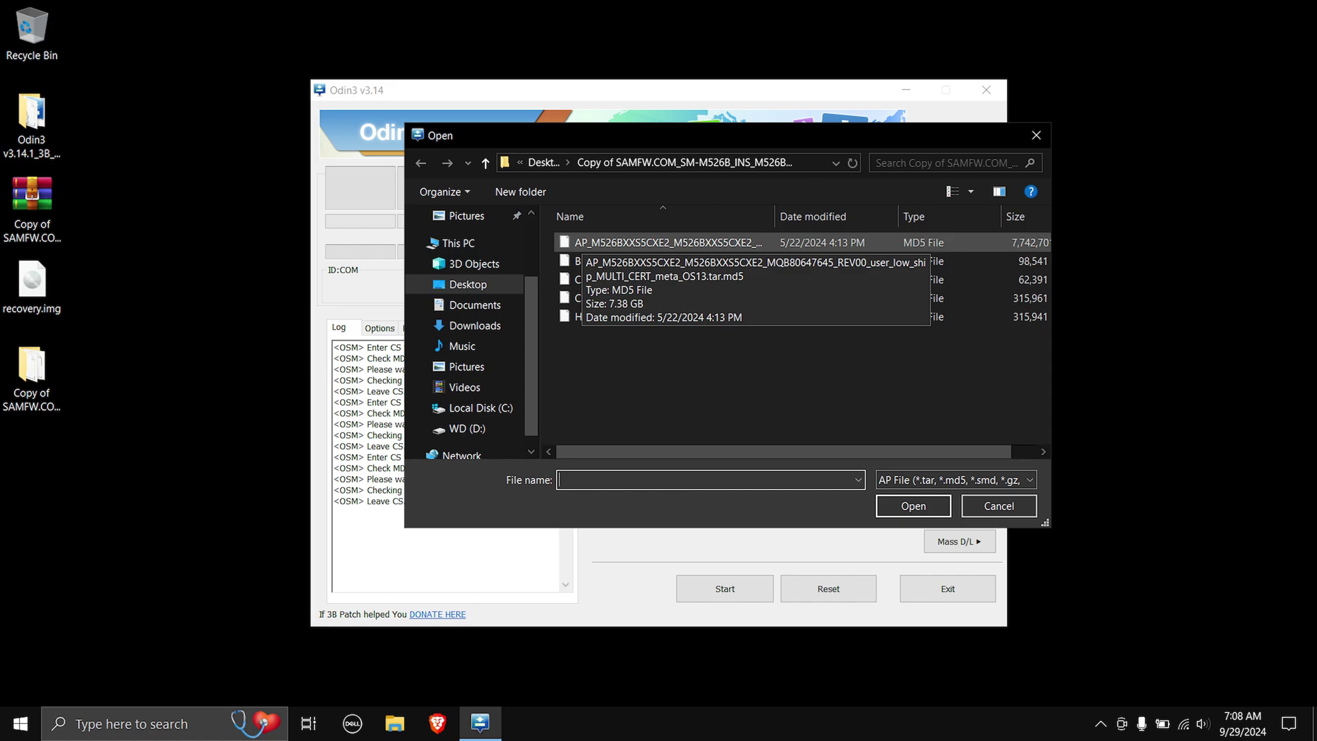
double_click(618, 242)
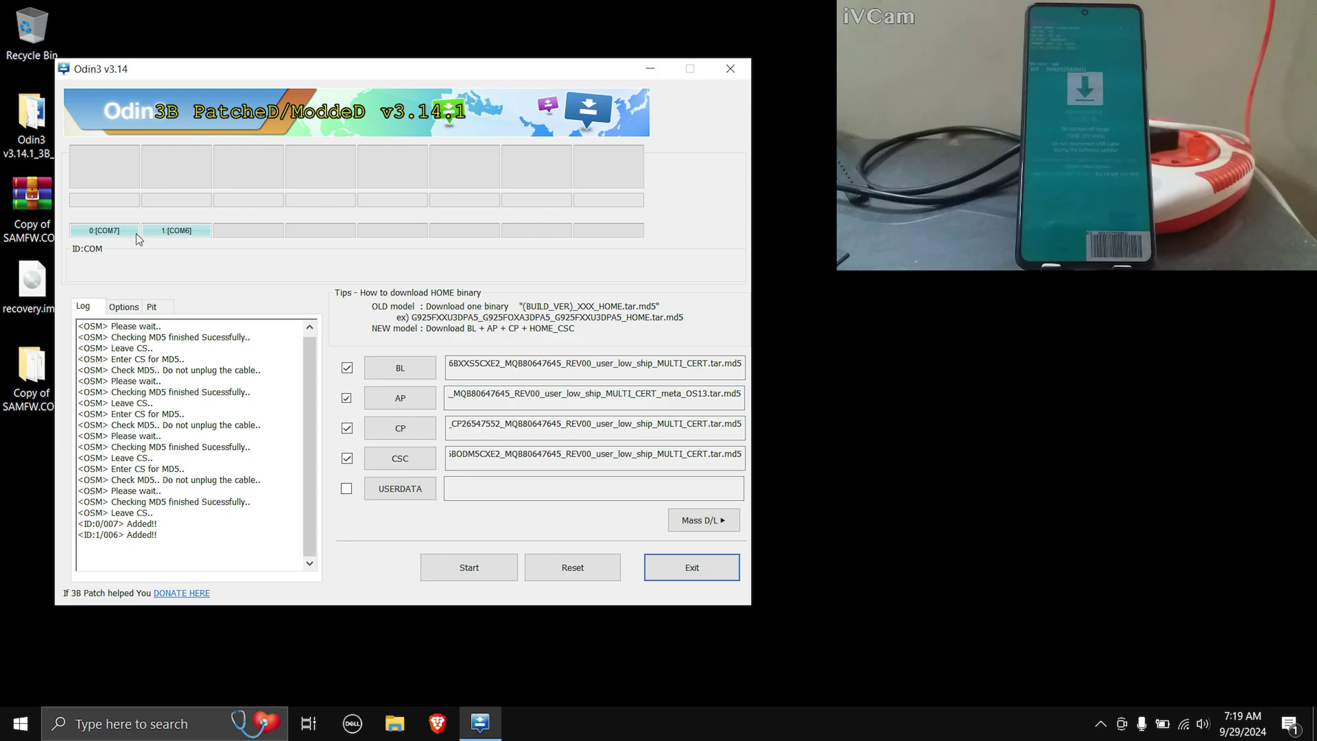
- Start flashing BL, AP, CP and CSC and wait for the phone's Welcome screen
left_click(480, 578)
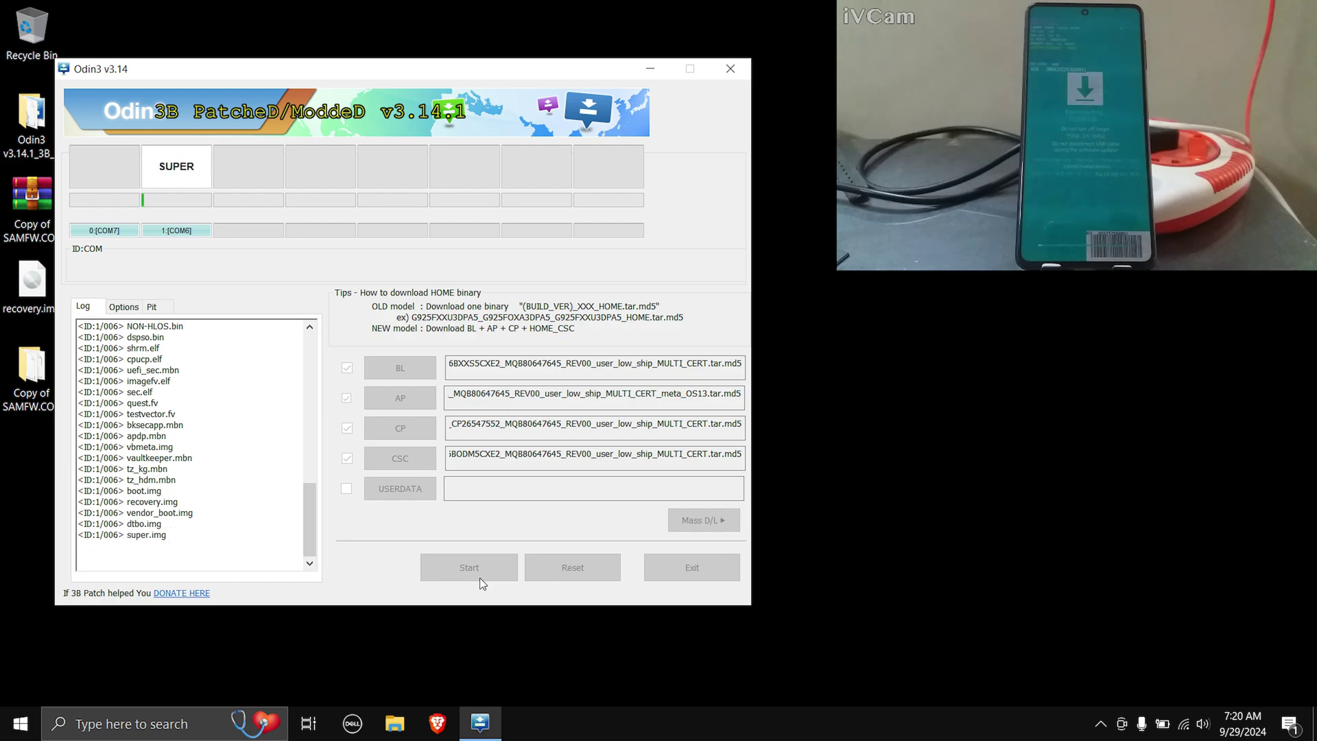
left_click(474, 547)
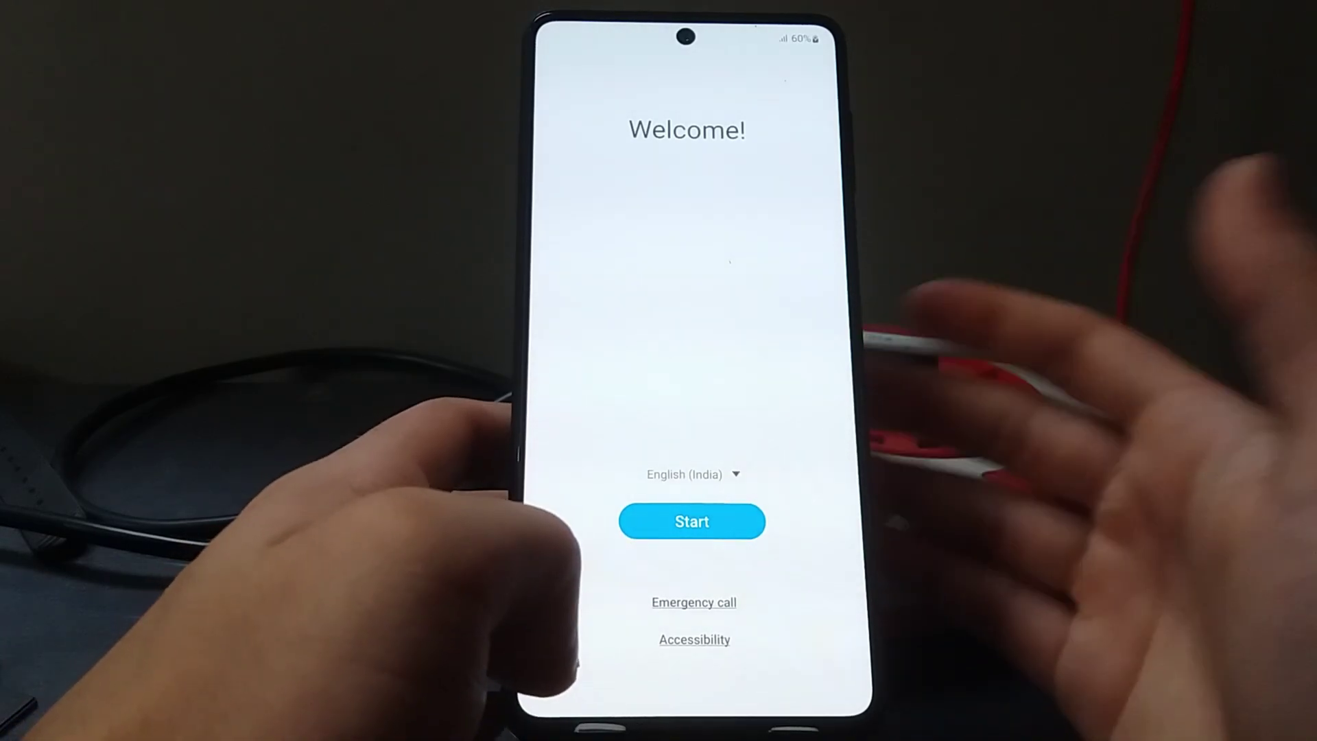
- Finish phone setup: accept EULA and Privacy Policy, skip Wi-Fi, keep Light, skip Samsung services
left_click(692, 521)
left_click(570, 173)
left_click(569, 263)
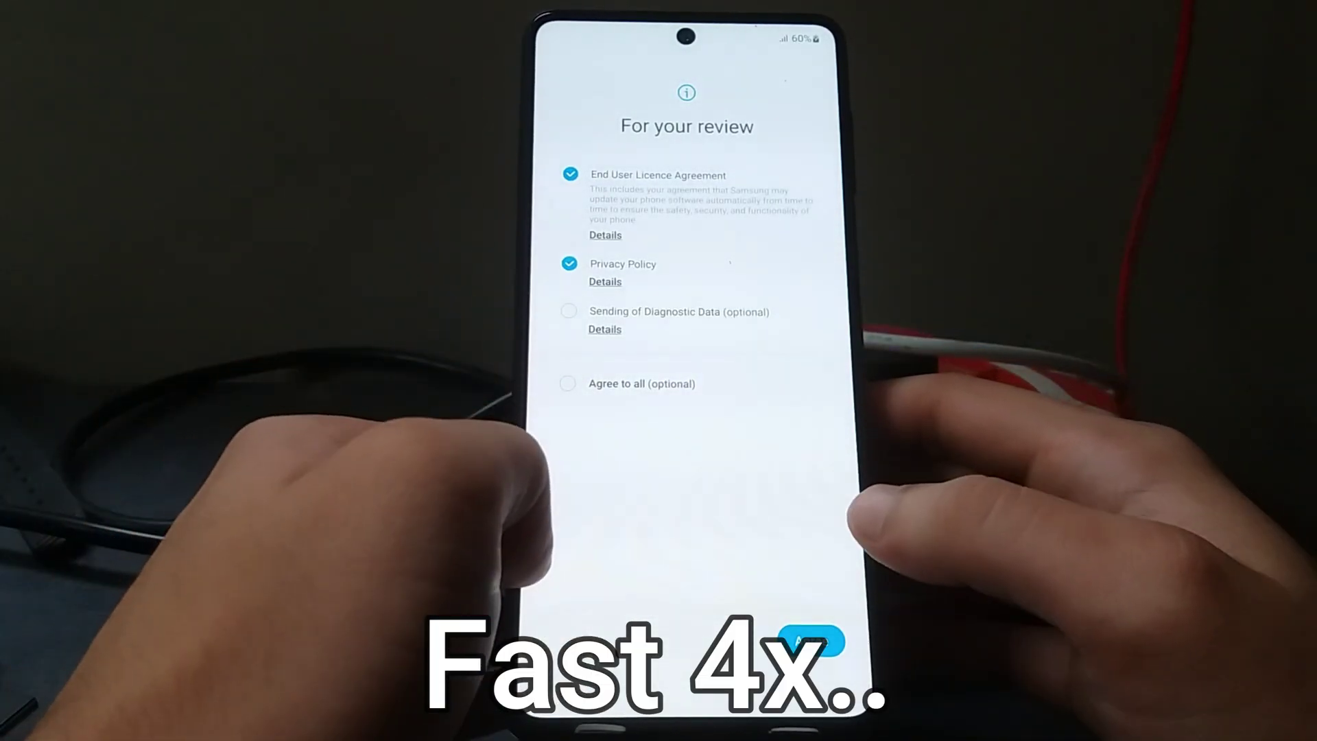
left_click(812, 642)
left_click(810, 641)
left_click(788, 625)
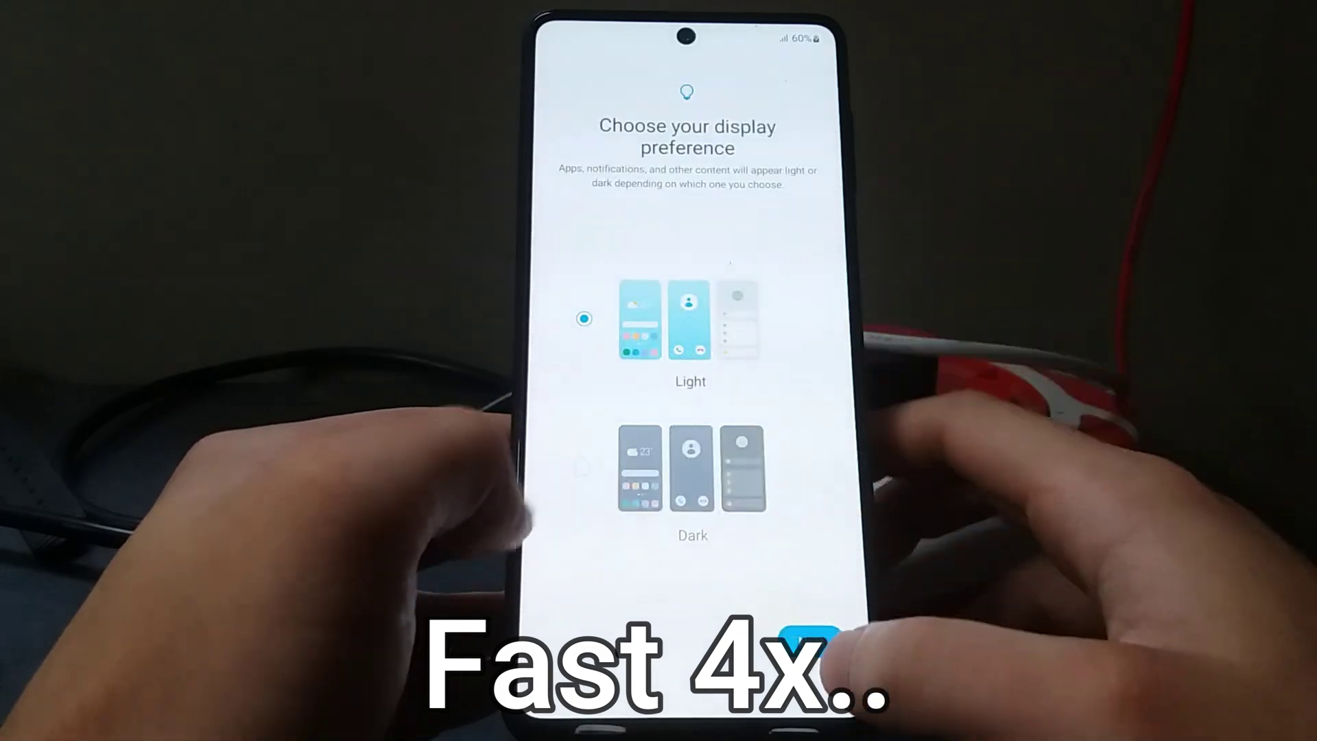
left_click(806, 641)
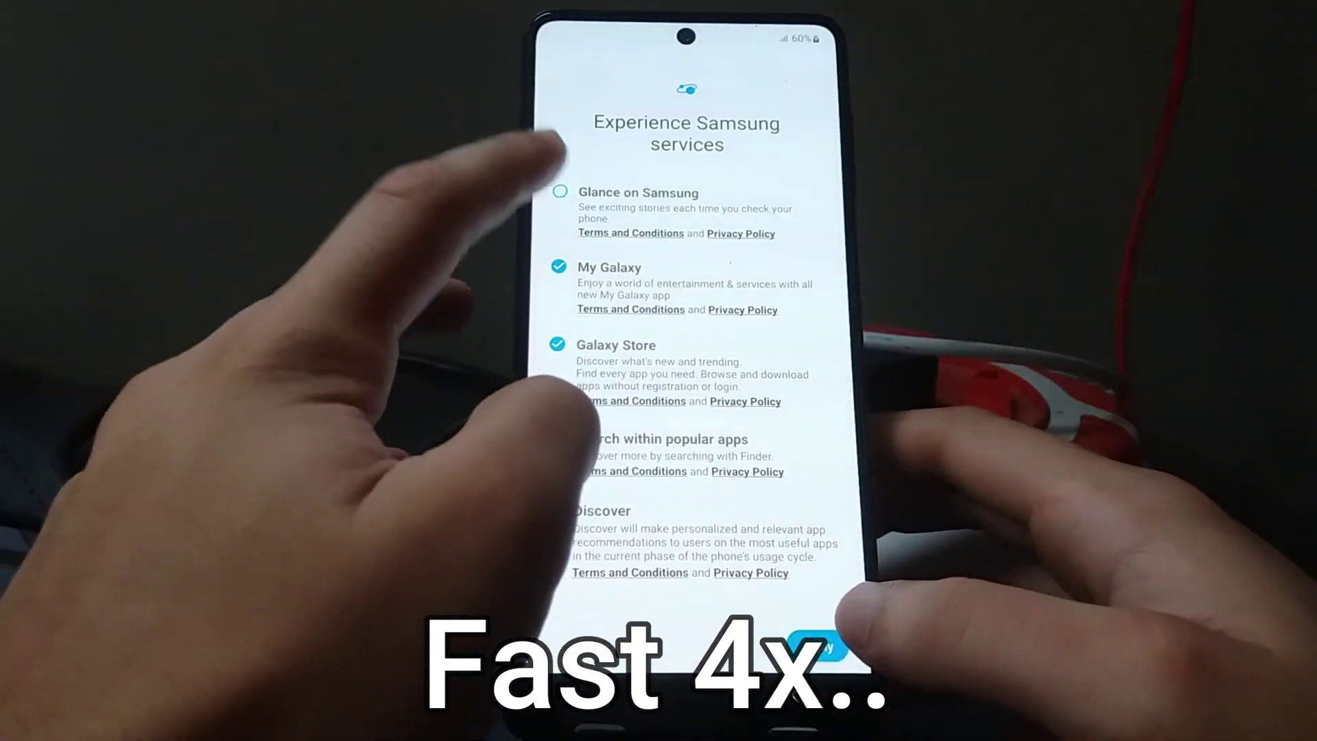
left_click(559, 186)
left_click(820, 657)
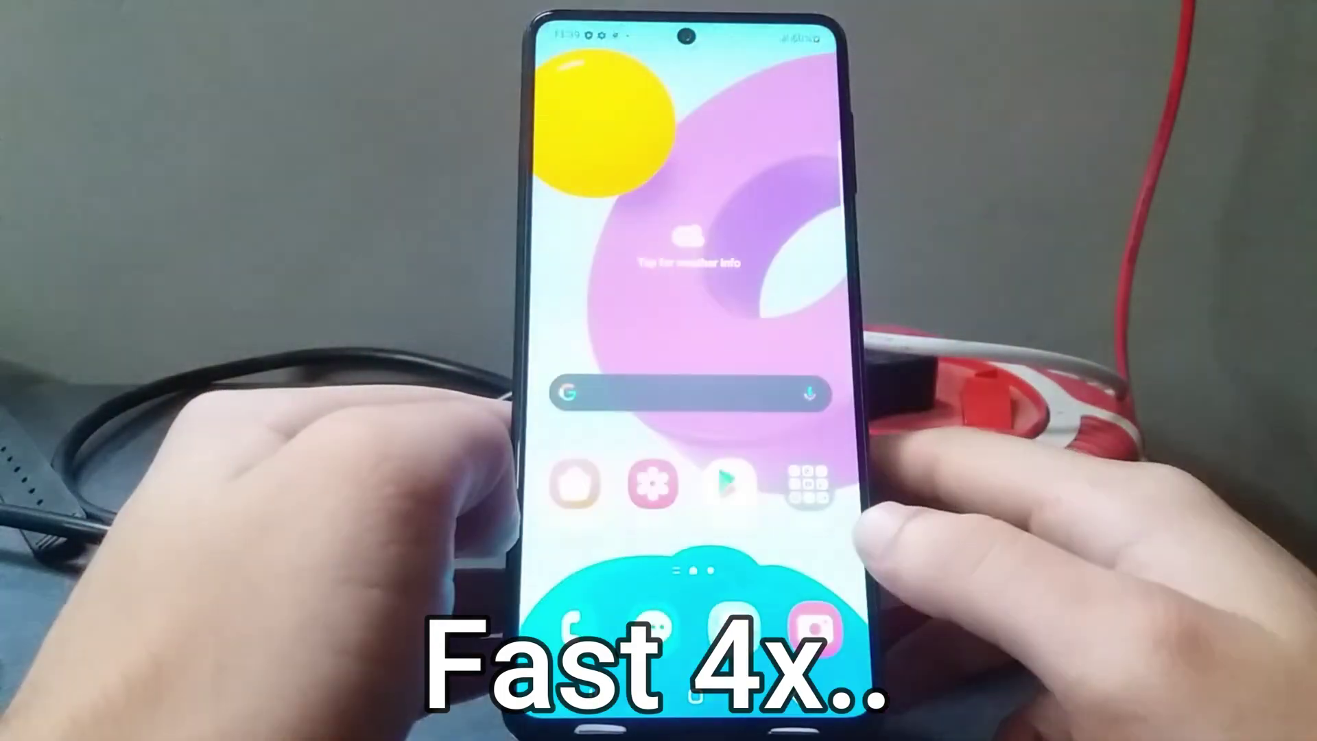
- Turn off Bluetooth and auto-rotate from the notification panel
left_click_drag(686, 549, 686, 274)
left_click_drag(686, 69, 686, 411)
left_click(664, 107)
left_click(710, 108)
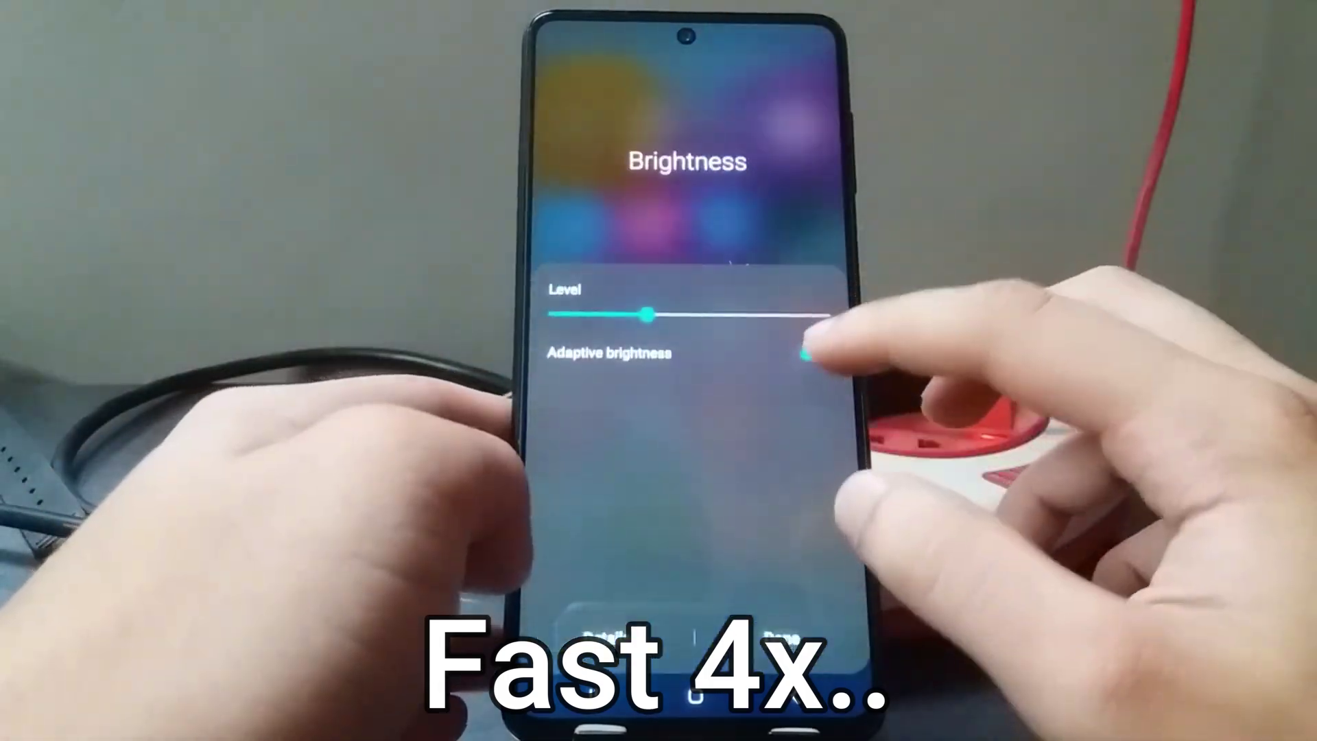
left_click_drag(686, 549, 686, 275)
left_click_drag(687, 68, 686, 412)
left_click_drag(686, 480, 686, 206)
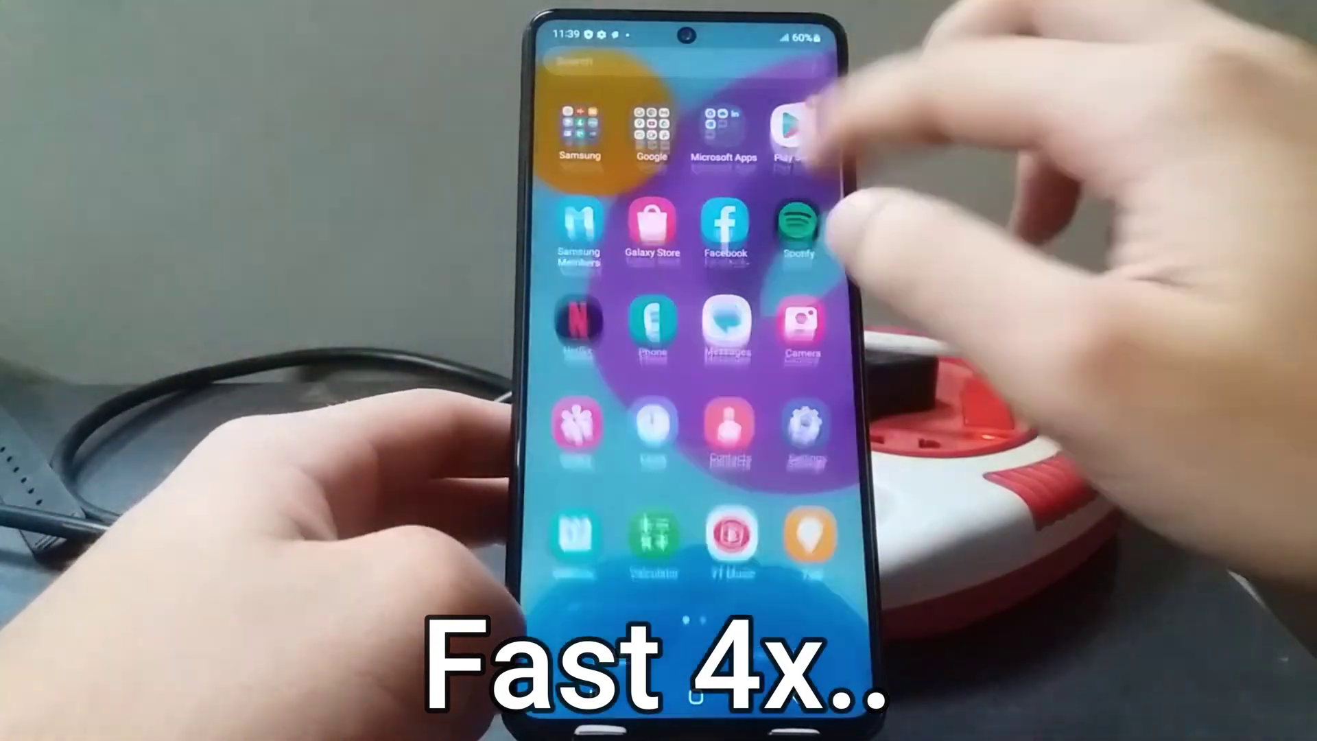
left_click_drag(686, 68, 686, 412)
- Set Galaxy Store auto play videos to Never, then return home
left_click_drag(686, 549, 687, 205)
left_click(650, 480)
left_click(677, 385)
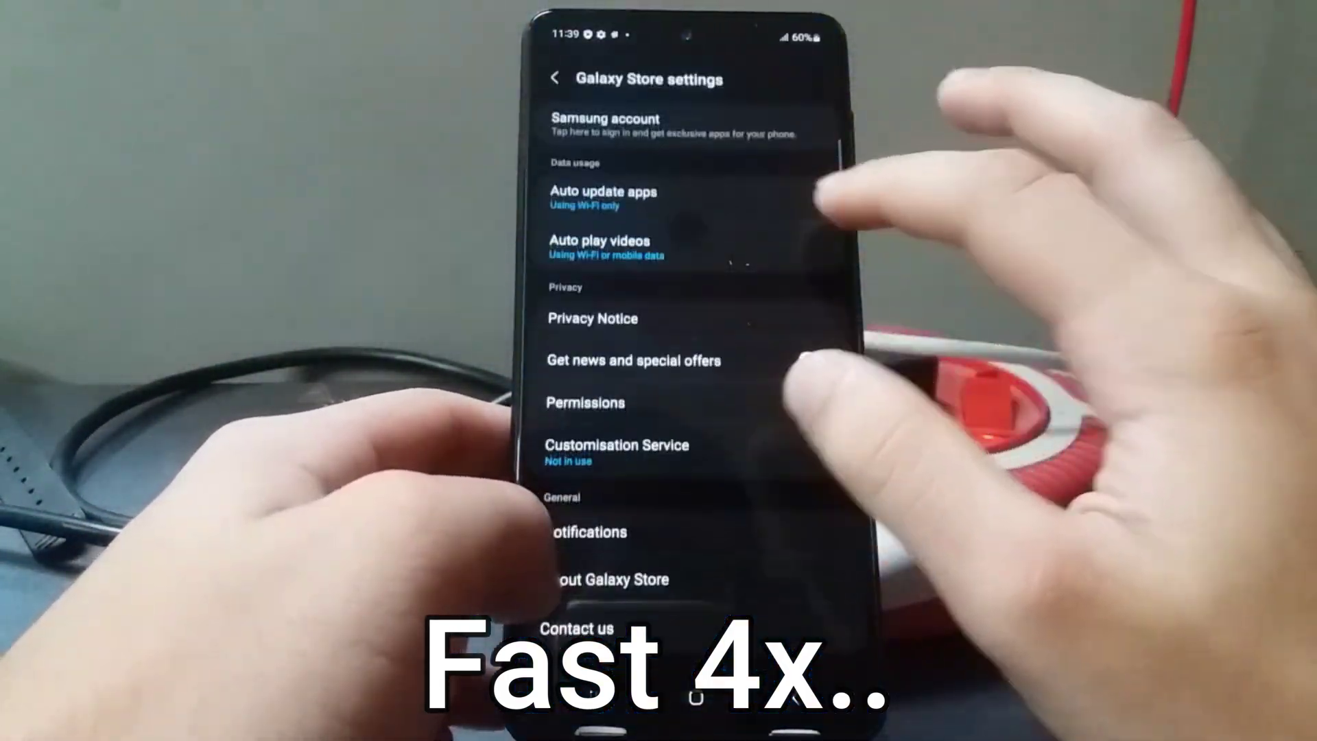
left_click(606, 238)
left_click(604, 476)
left_click(590, 697)
left_click(697, 696)
- Check the Play Store's app info and options, then view the full quick settings panel
left_click(729, 479)
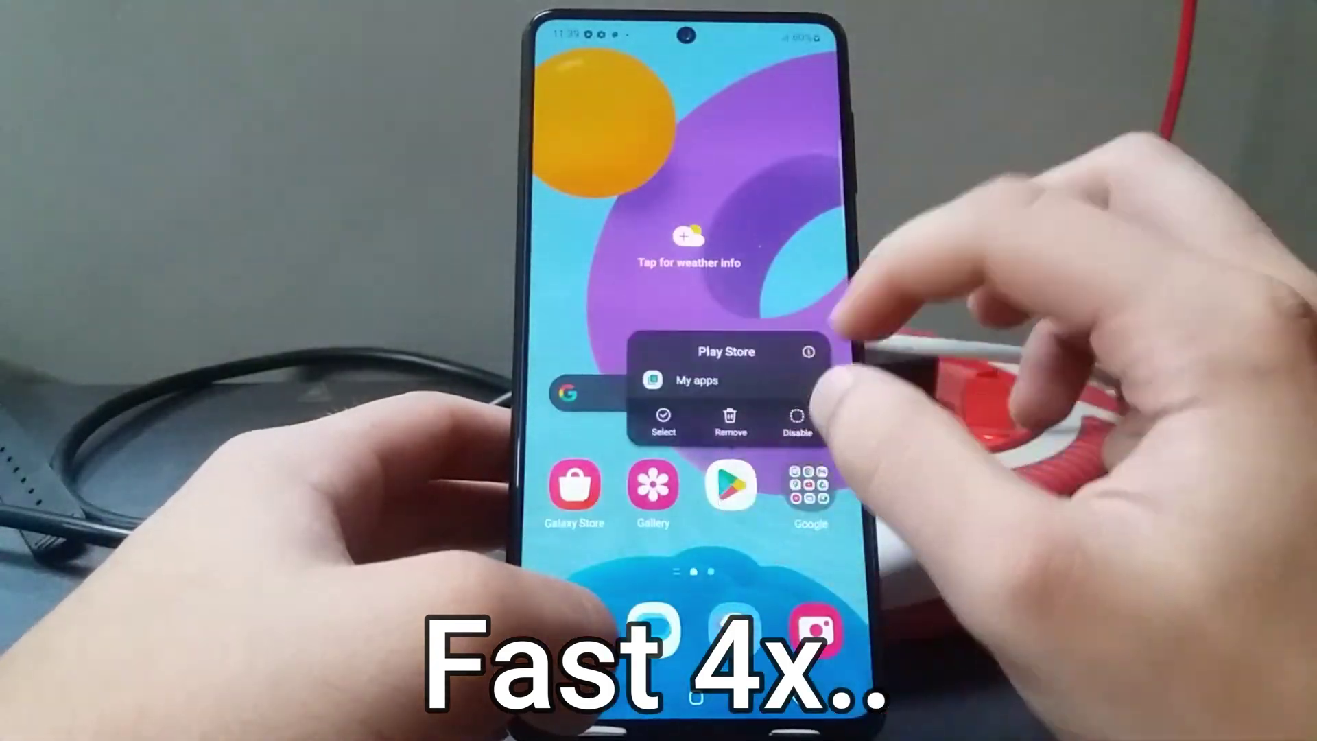
left_click(809, 347)
left_click(590, 649)
left_click(824, 65)
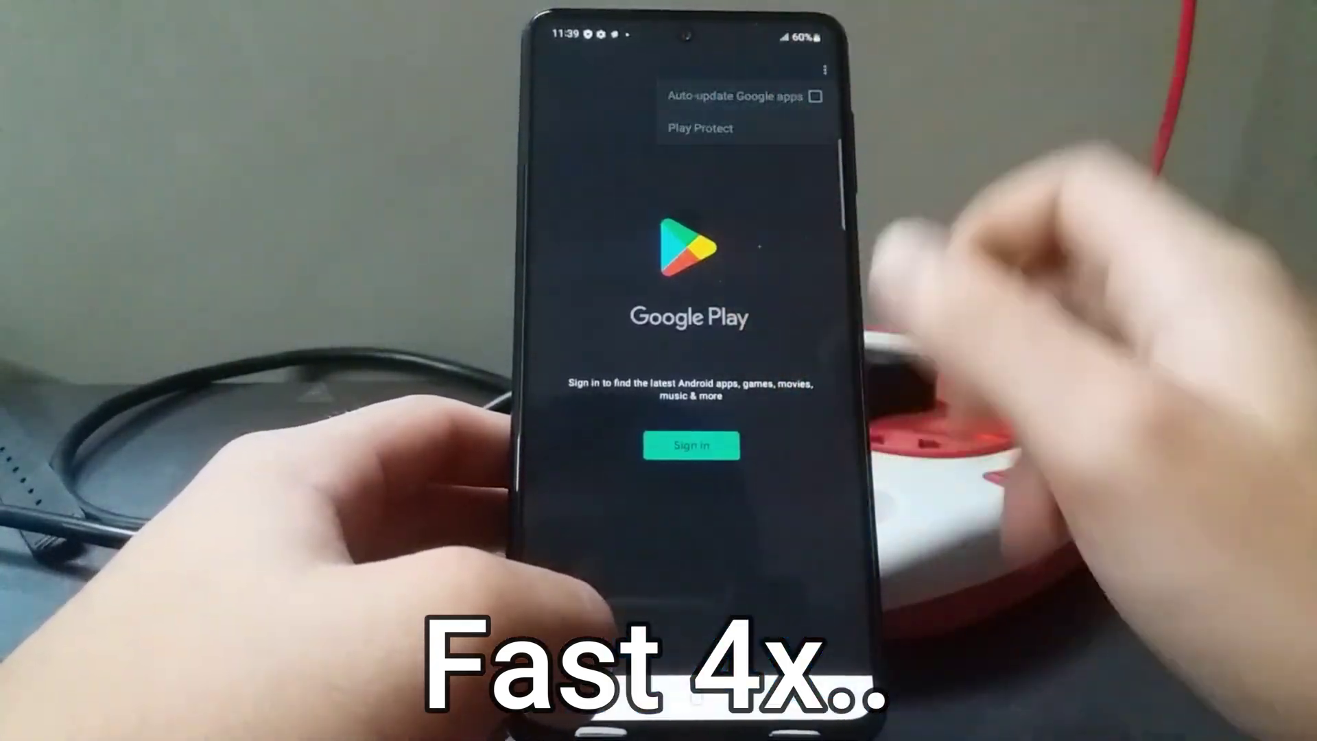
left_click(697, 696)
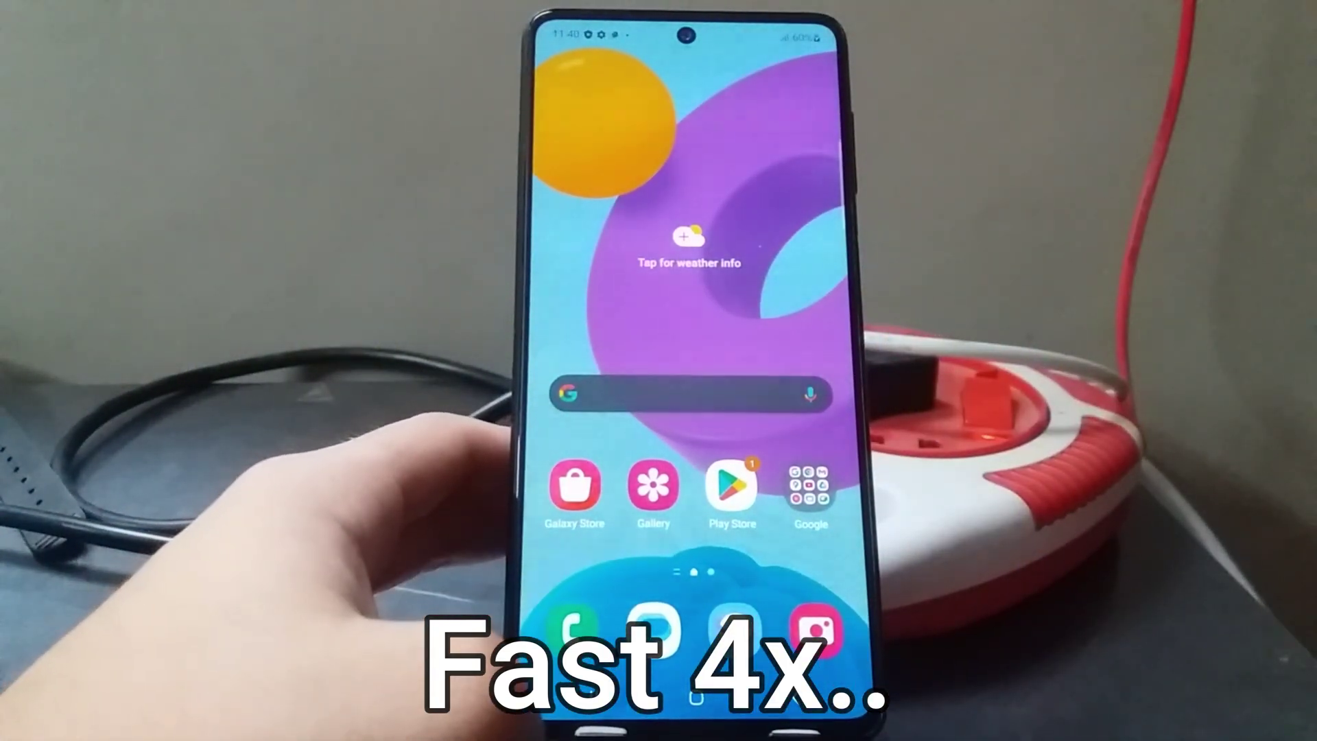
left_click_drag(686, 28, 686, 412)
left_click(696, 696)
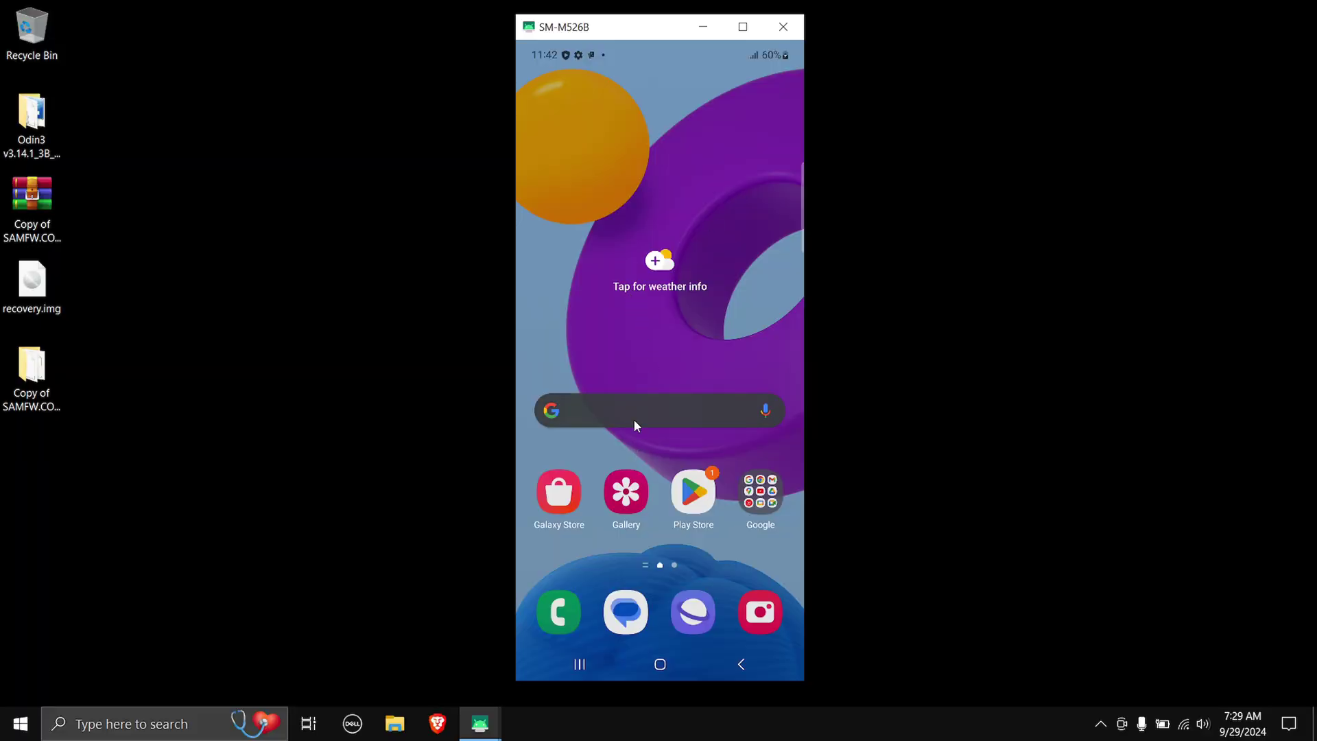
- Open Settings > About phone > Software information and tap Build number for developer mode
scroll(634, 426, "down", 2)
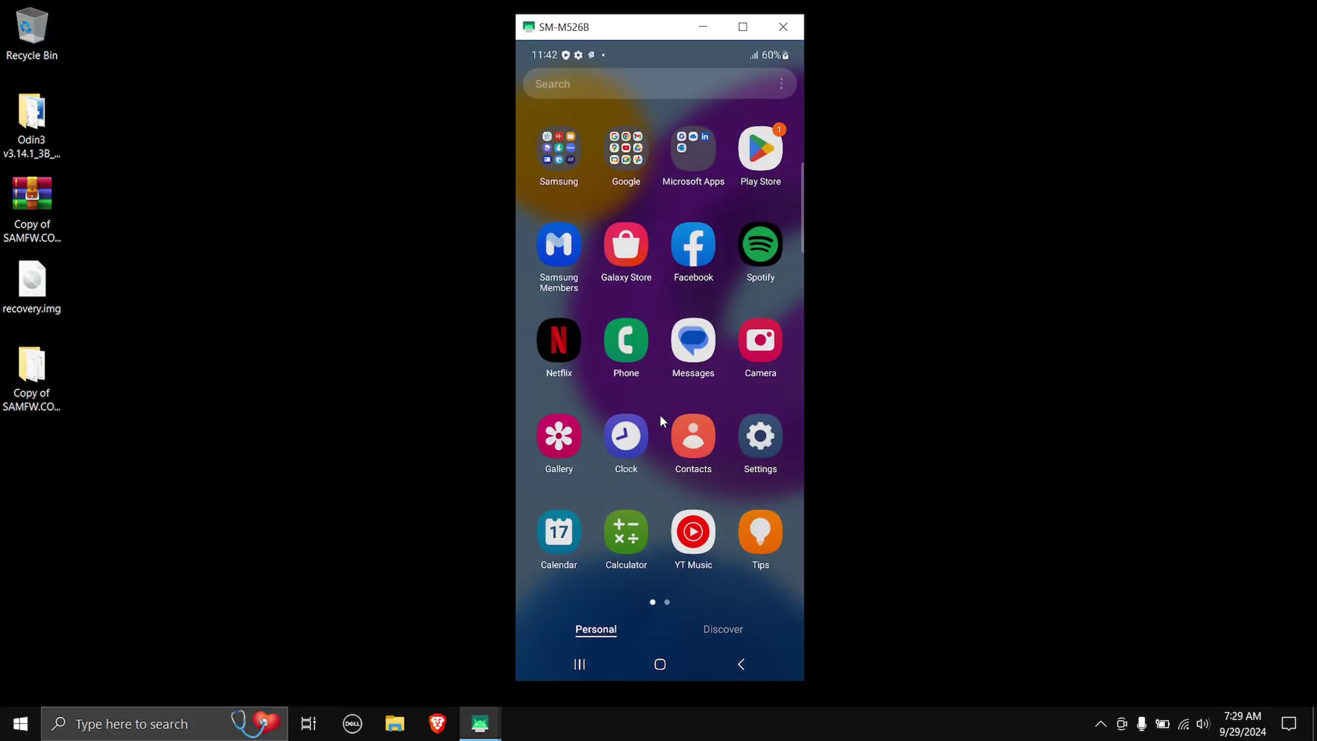
left_click(757, 429)
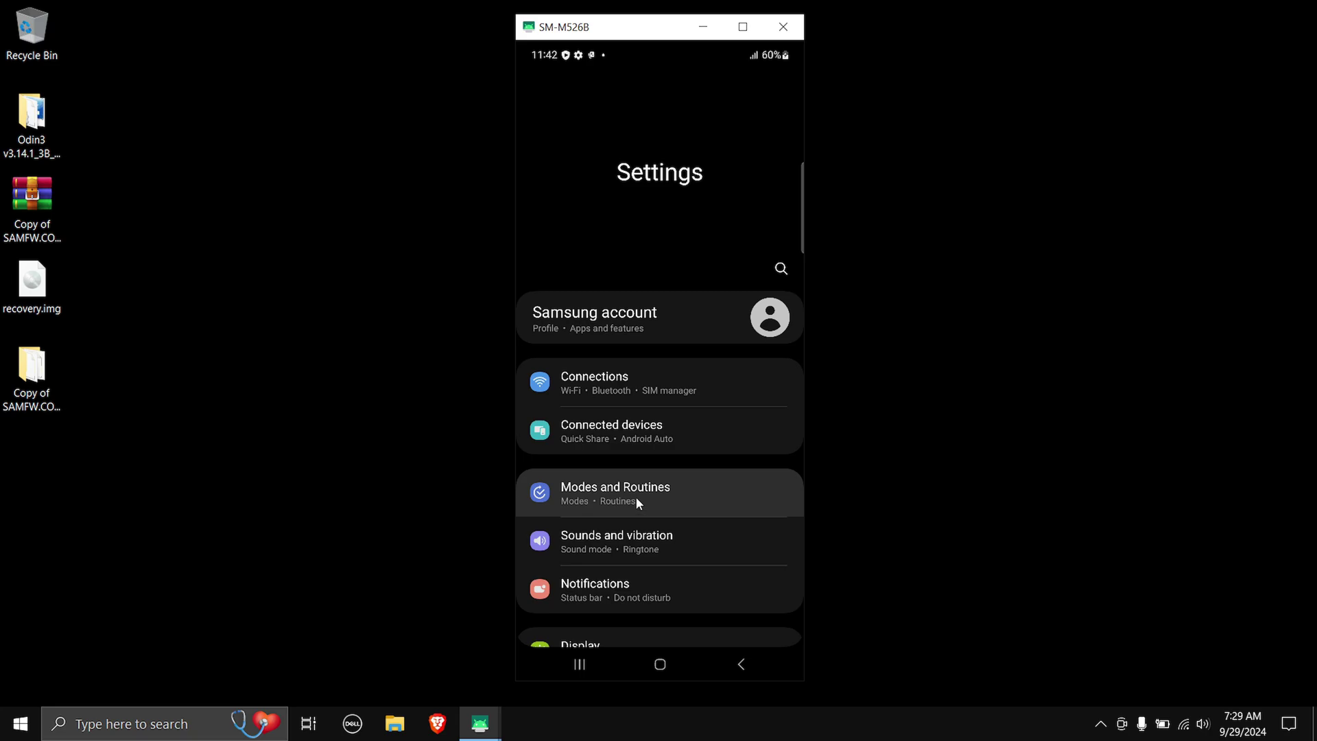
scroll(624, 434, "down", 10)
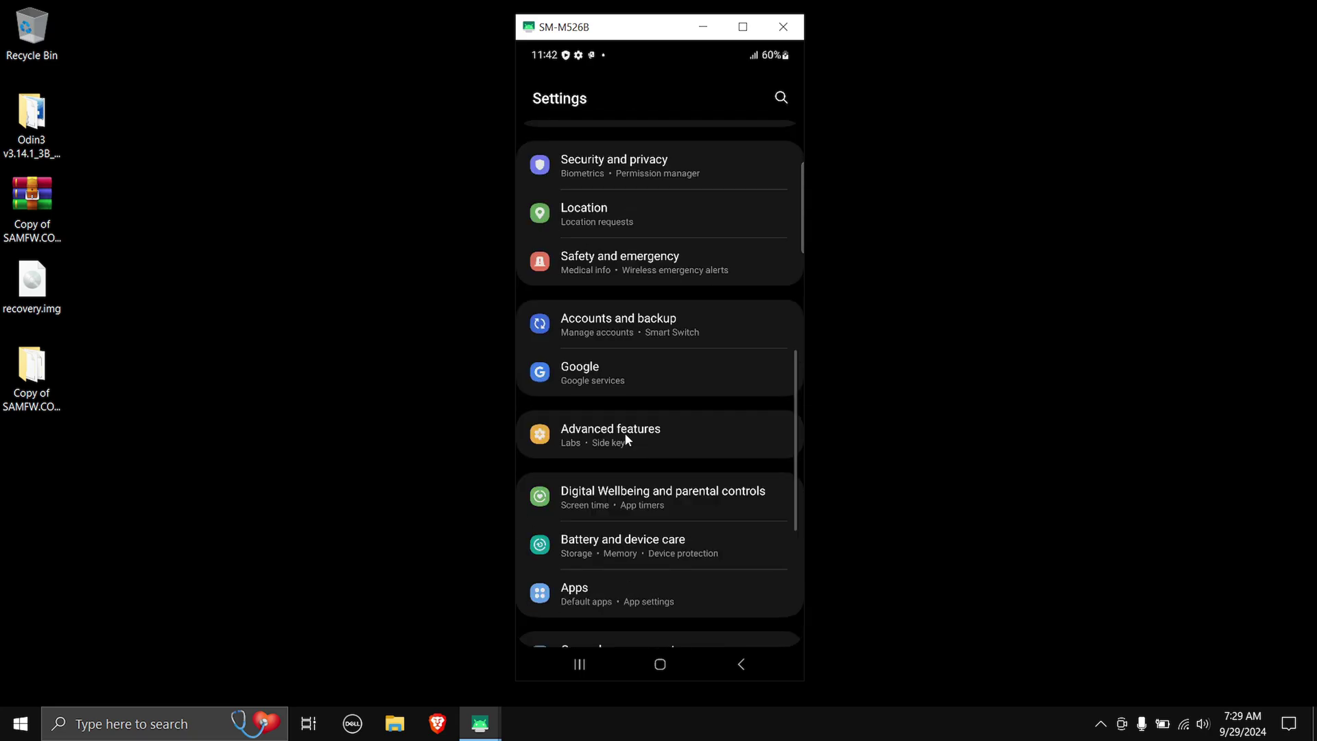
left_click(607, 567)
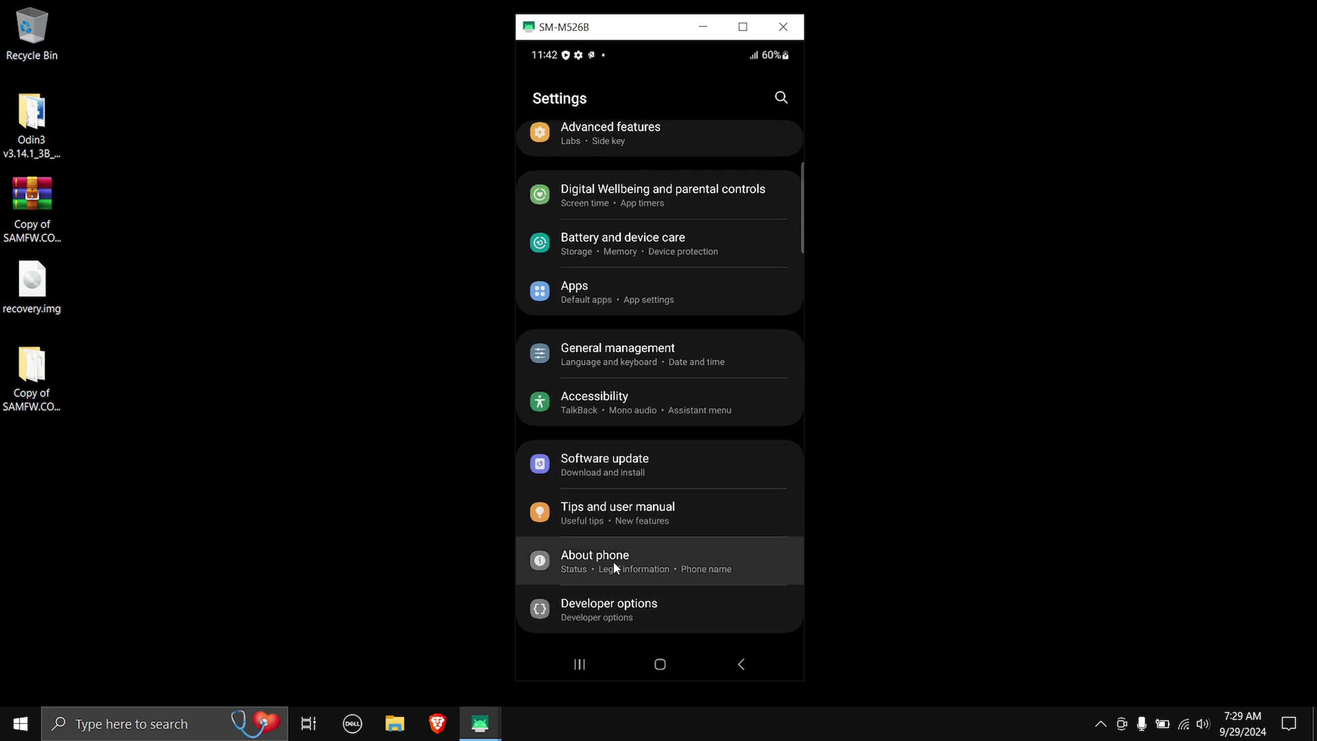
left_click(605, 511)
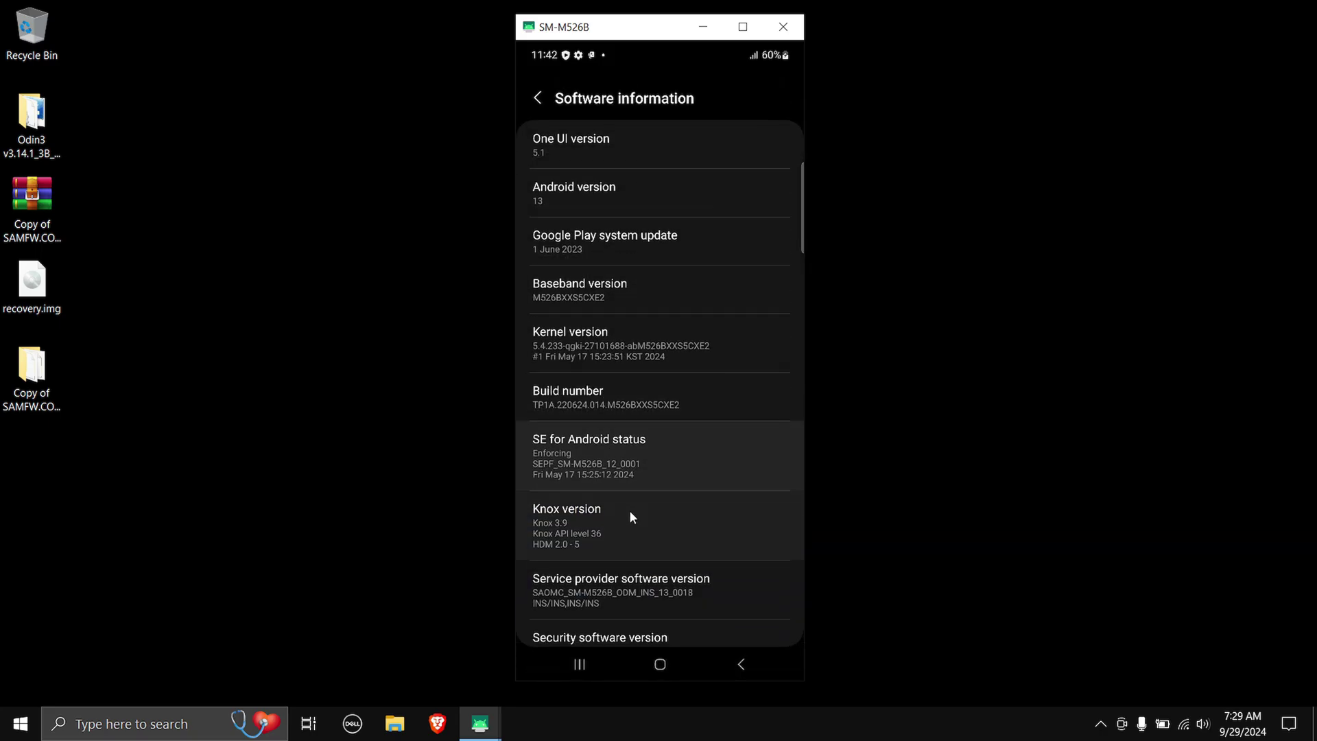
left_click(605, 392)
left_click(741, 663)
left_click(741, 664)
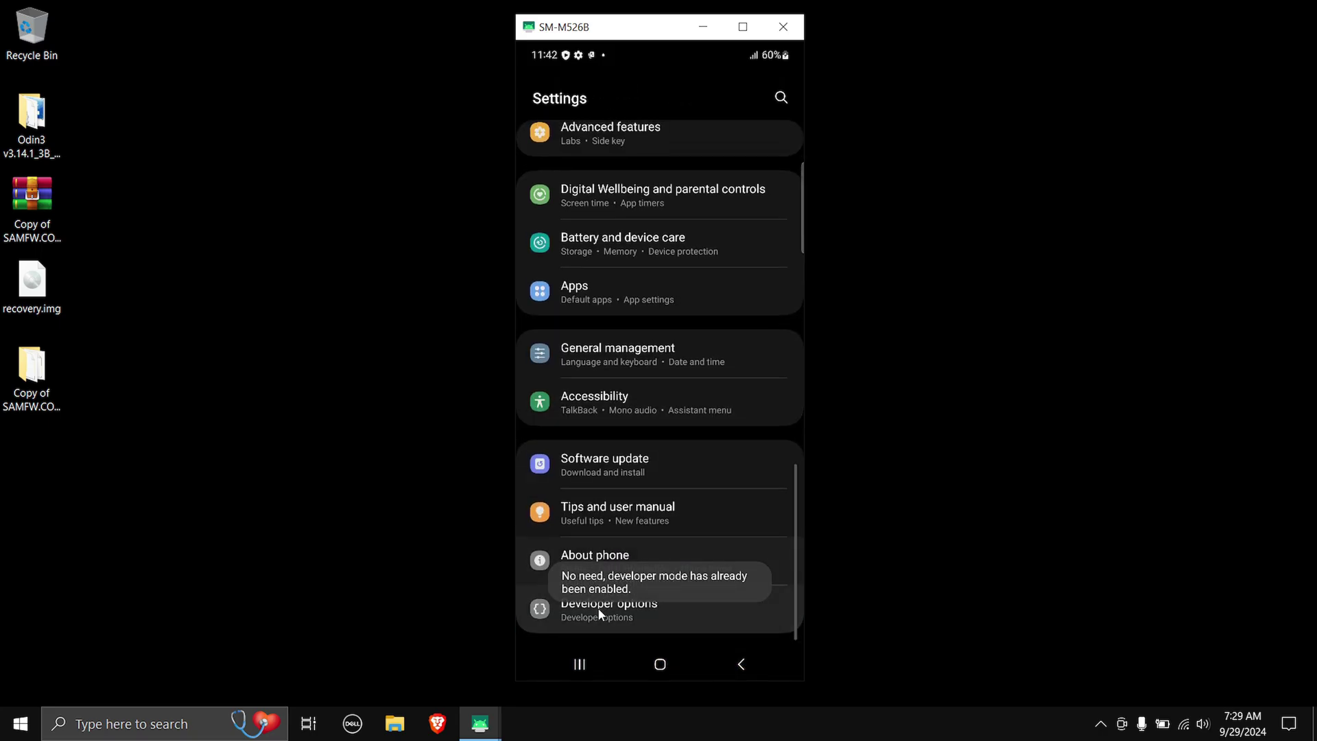
- Confirm USB debugging is on in Developer options and return to main Settings
scroll(647, 454, "down", 5)
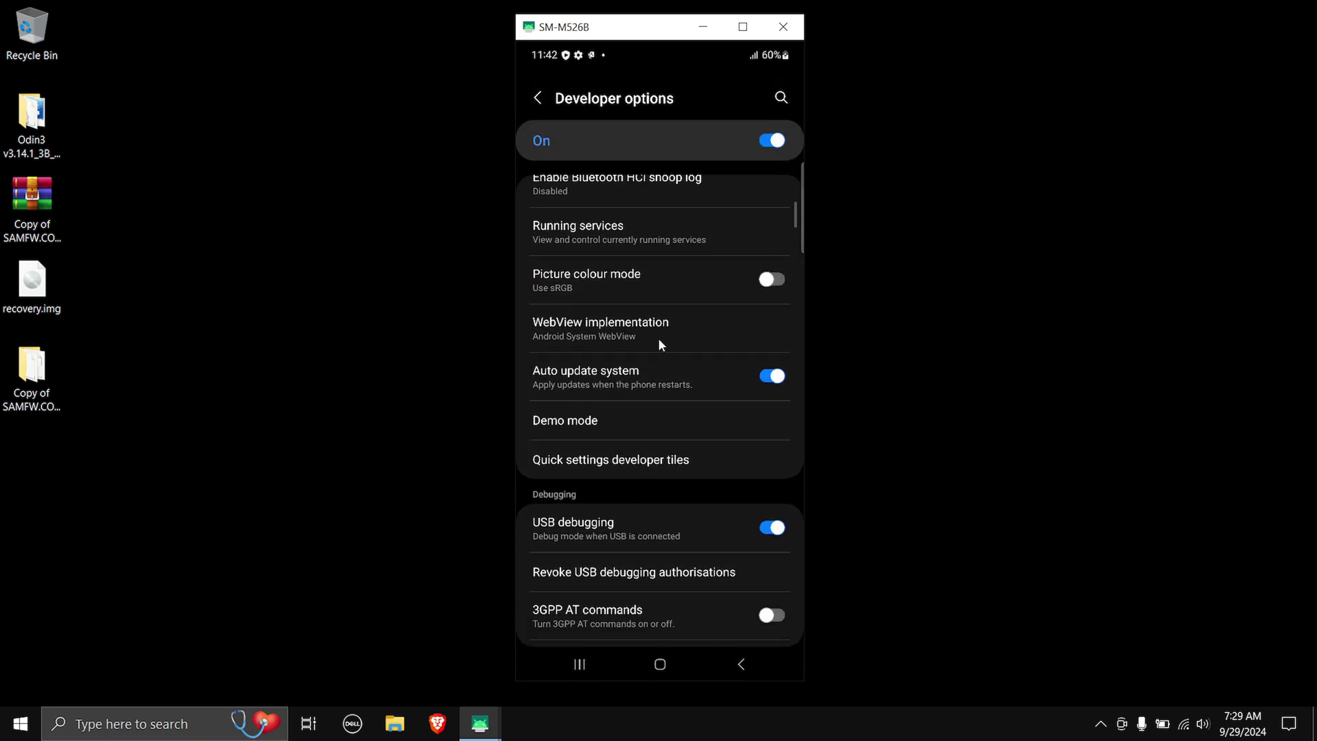
scroll(661, 327, "up", 1)
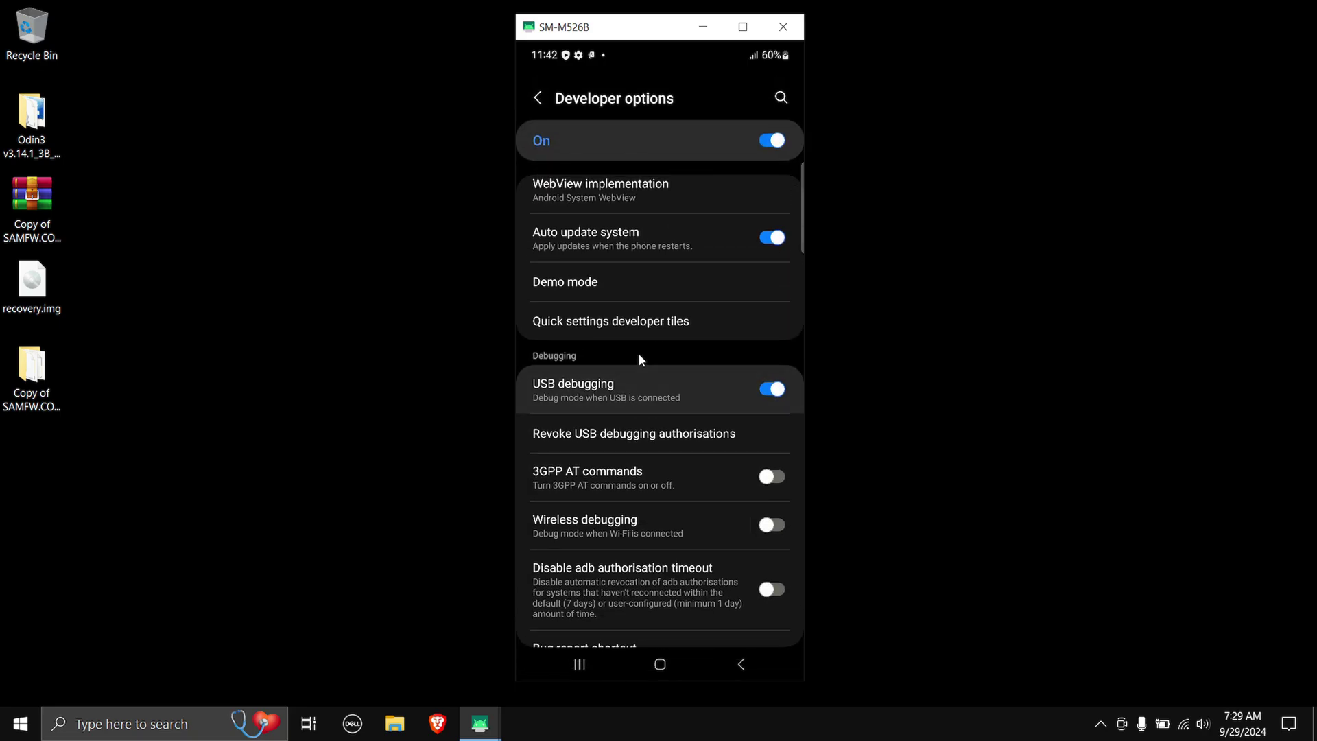
scroll(672, 221, "down", 1)
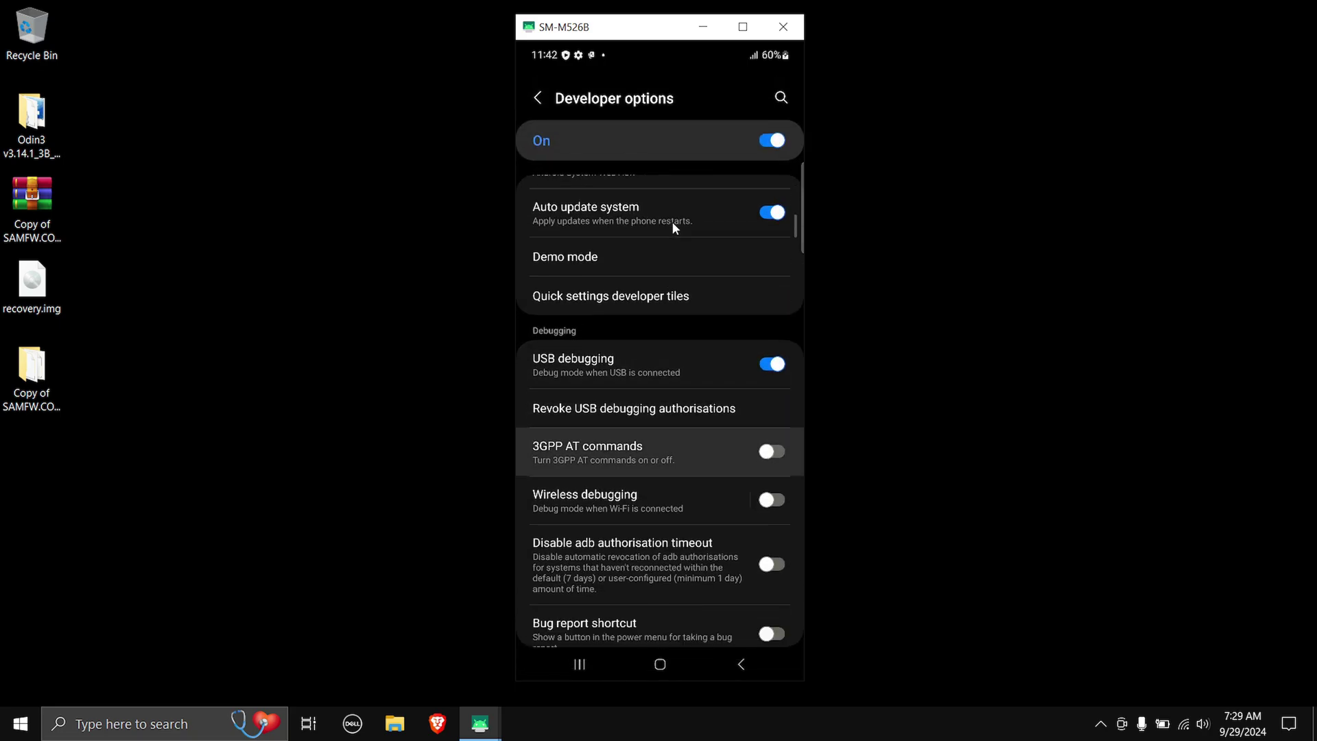
scroll(672, 221, "down", 6)
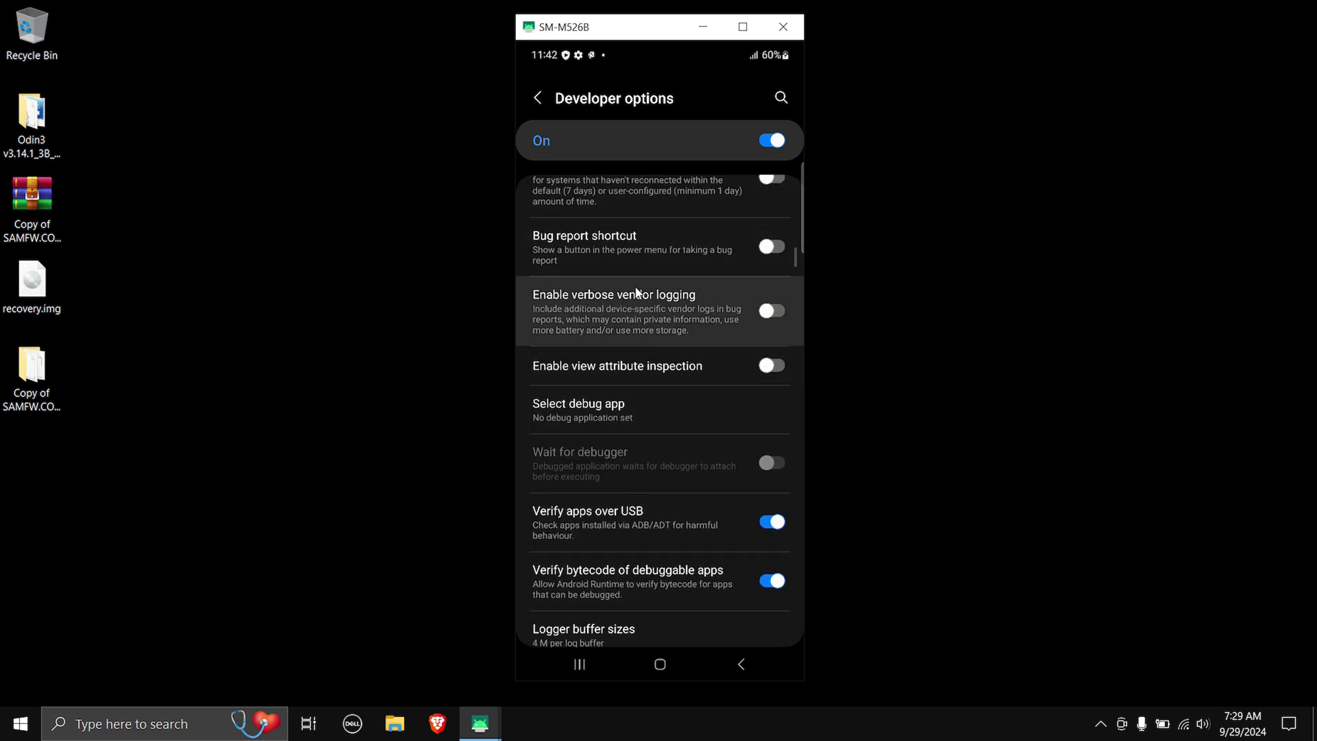
scroll(645, 281, "up", 3)
scroll(652, 270, "down", 5)
scroll(659, 271, "up", 6)
scroll(668, 274, "up", 6)
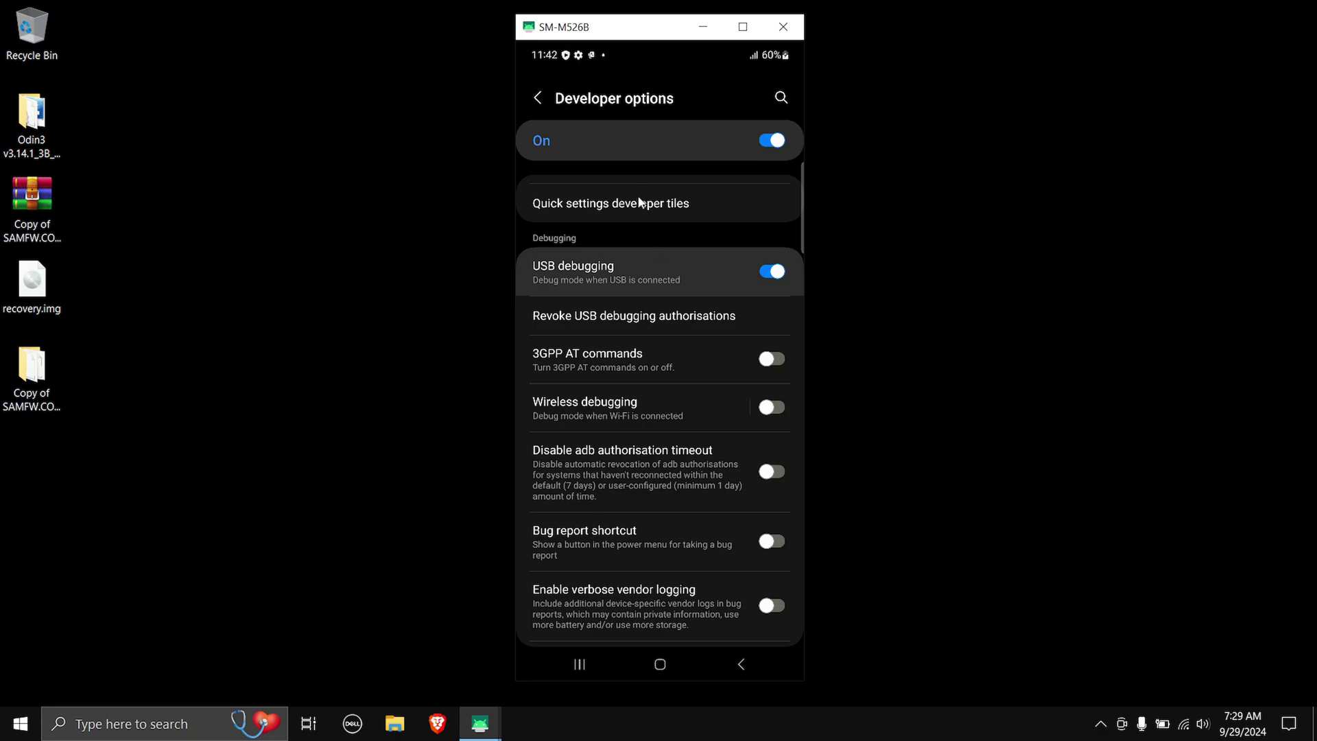
left_click(547, 103)
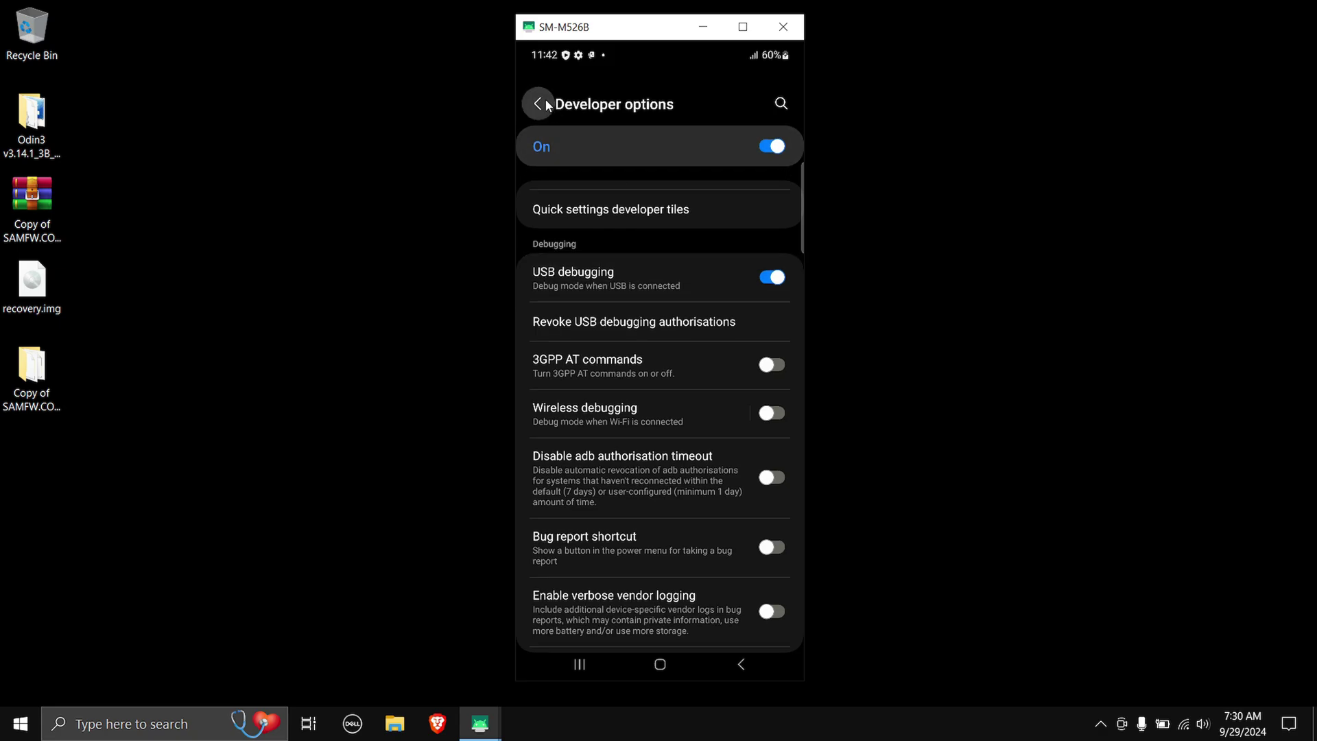
scroll(652, 353, "up", 15)
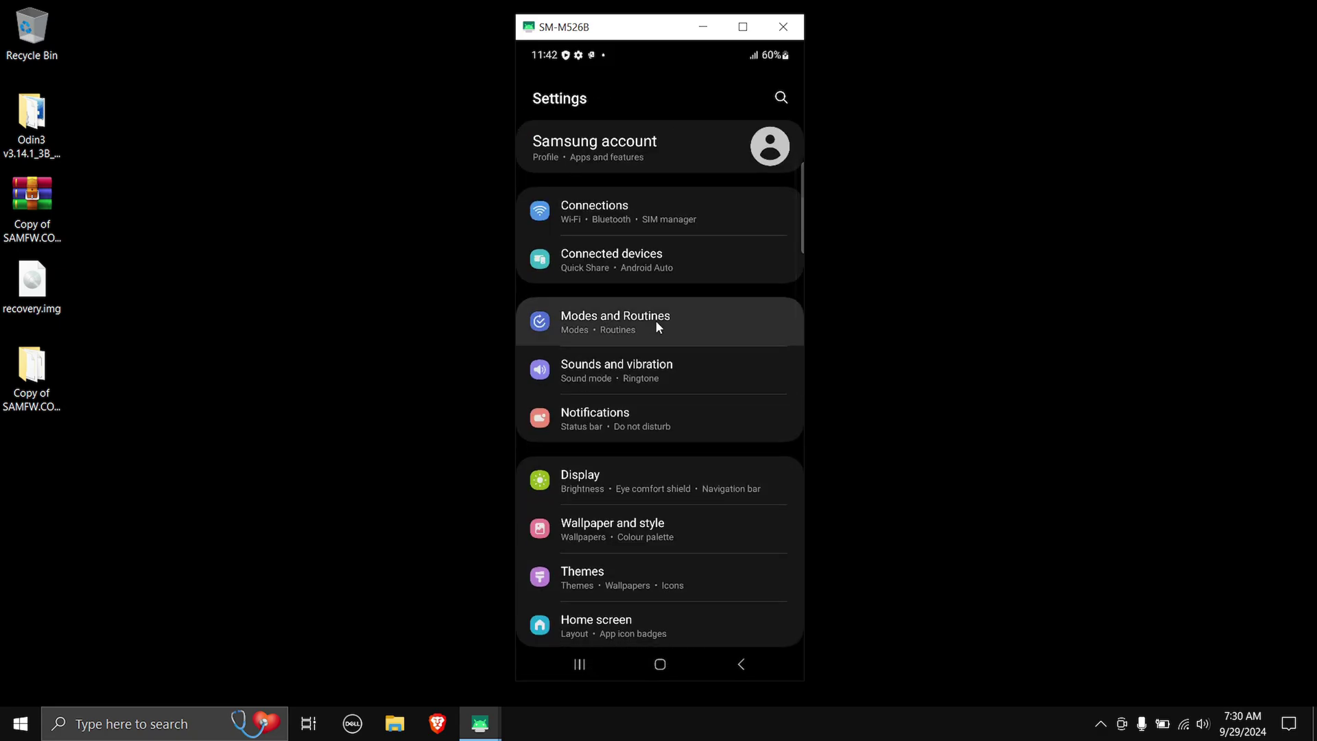
- Turn off NFC and contactless payments under Connections and return to Settings
left_click(649, 207)
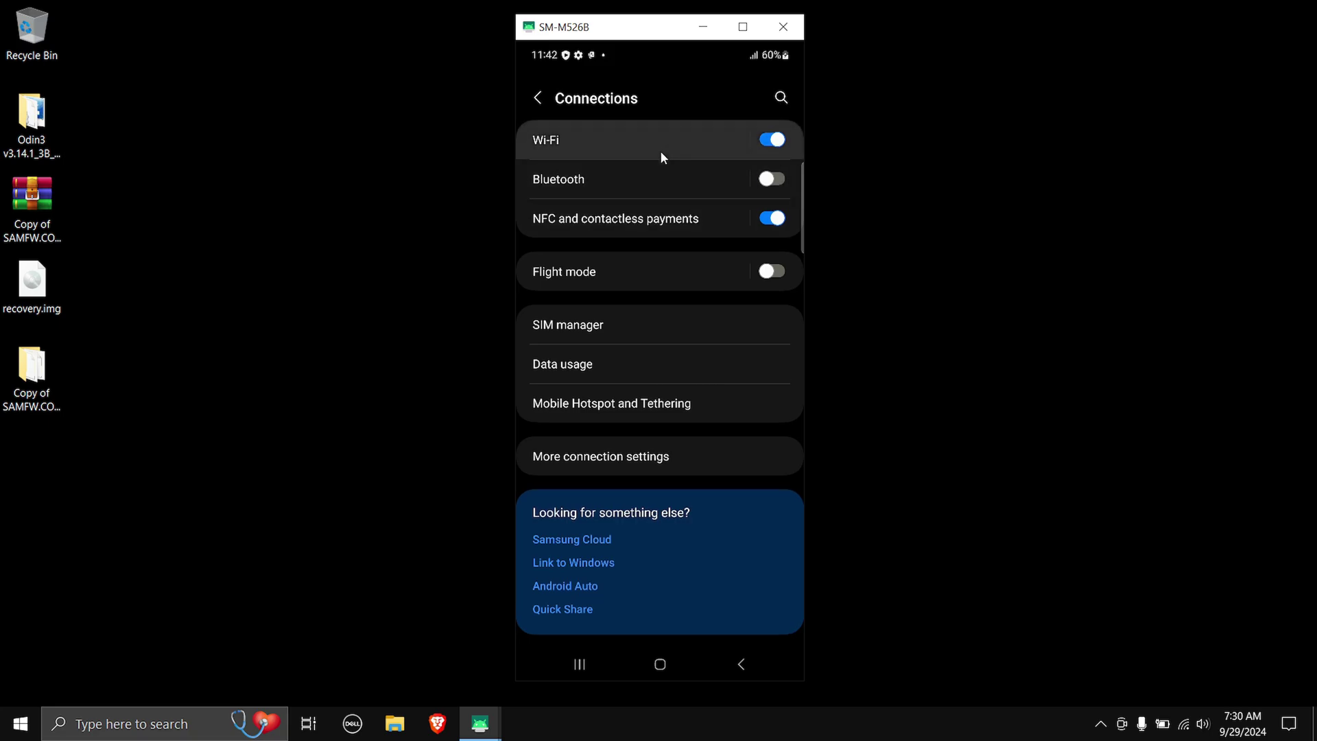
left_click(770, 219)
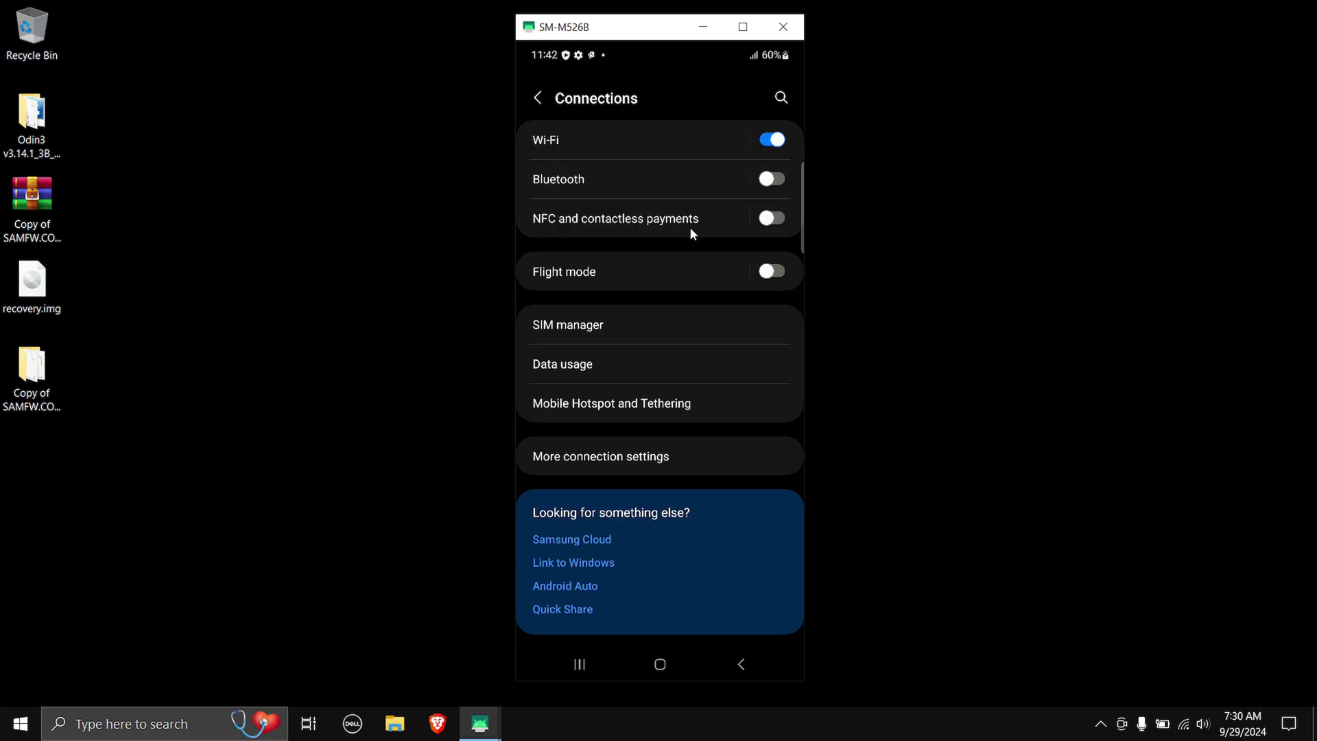
right_click(644, 155)
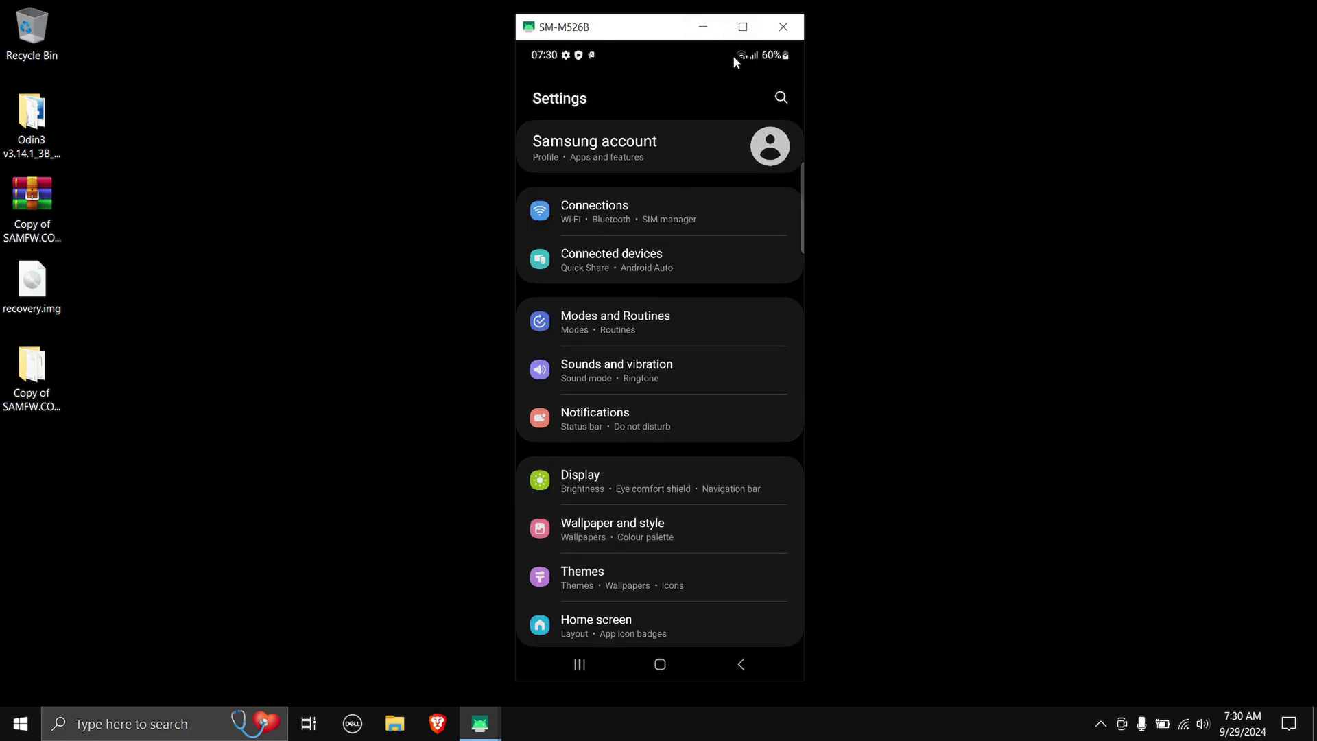
- Go to Developer options to confirm OEM unlocking is already enabled
scroll(690, 259, "down", 10)
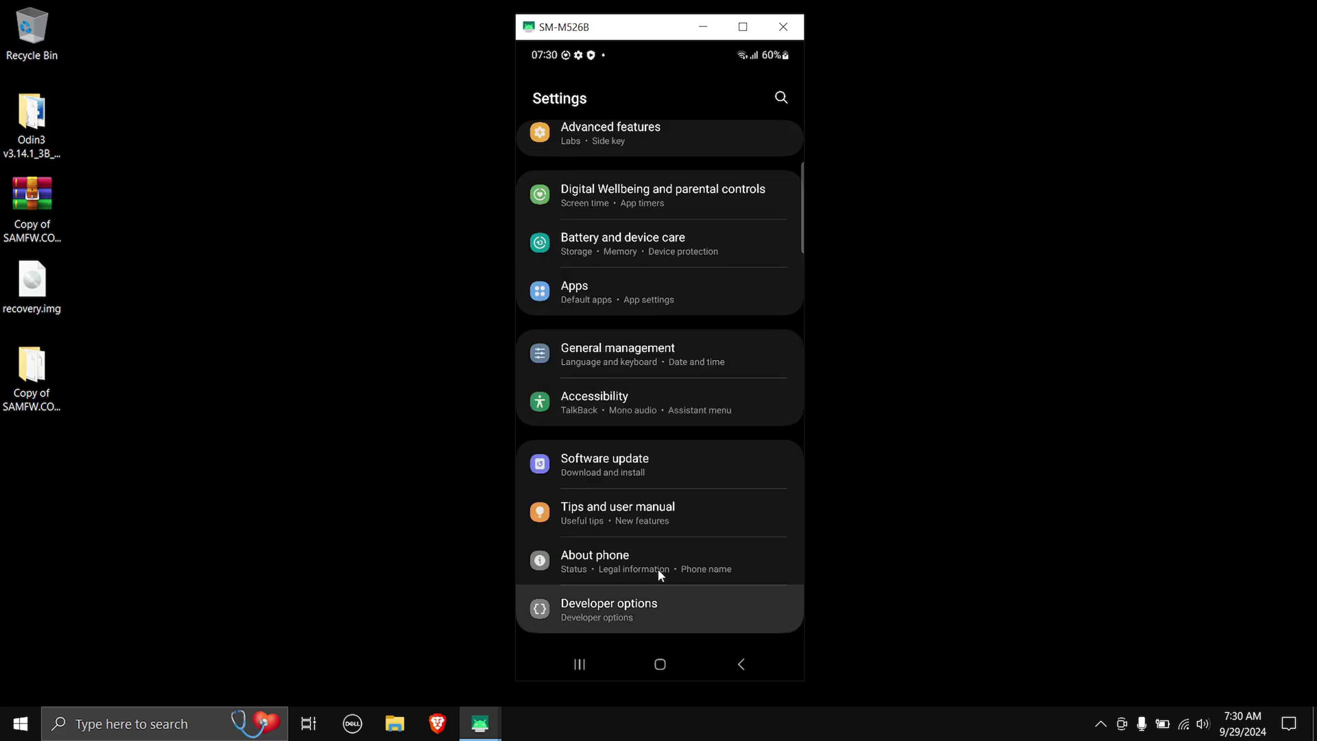
scroll(646, 410, "down", 3)
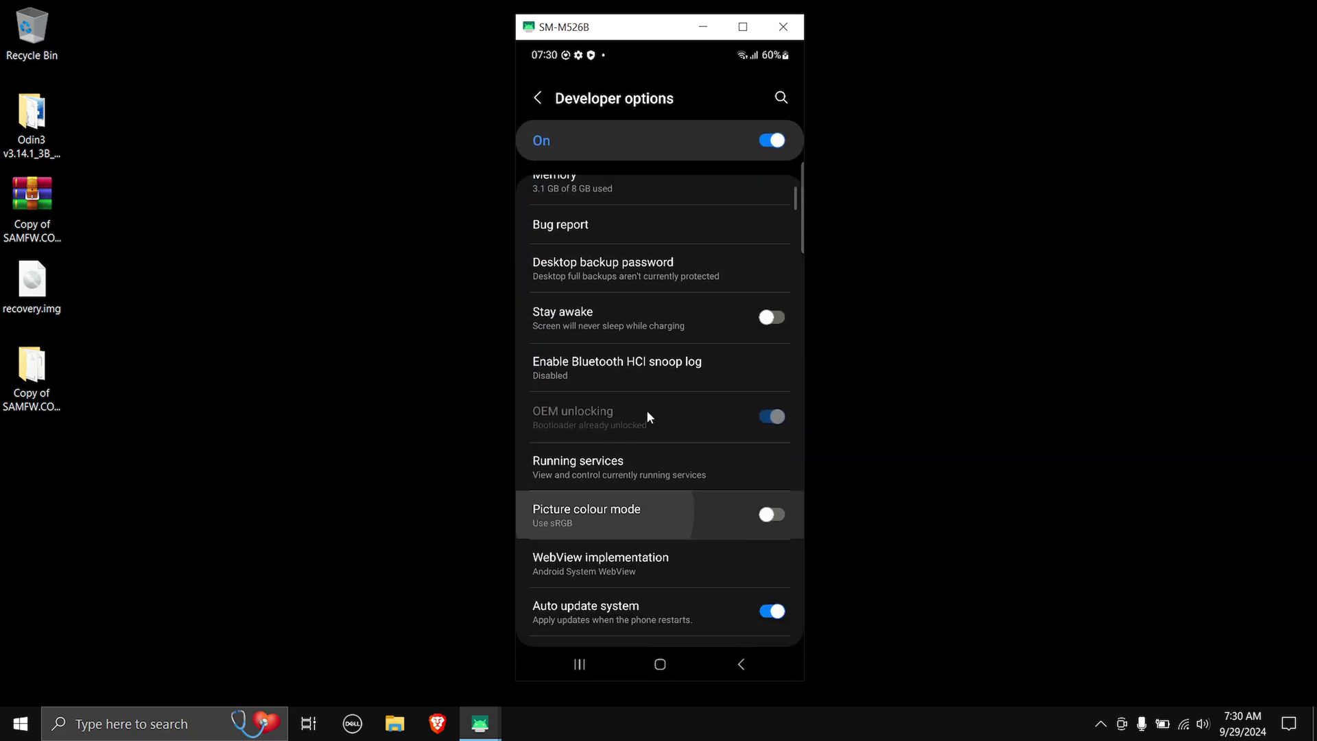
scroll(636, 485, "up", 2)
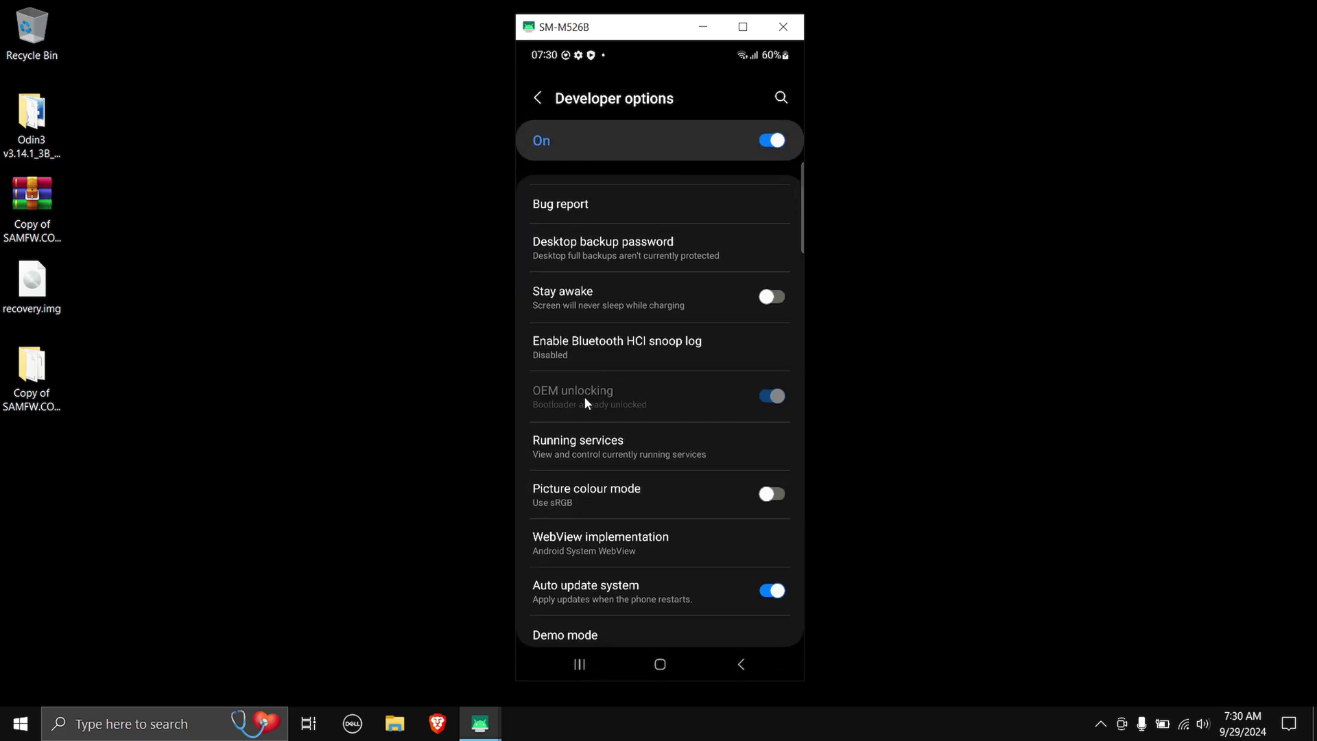